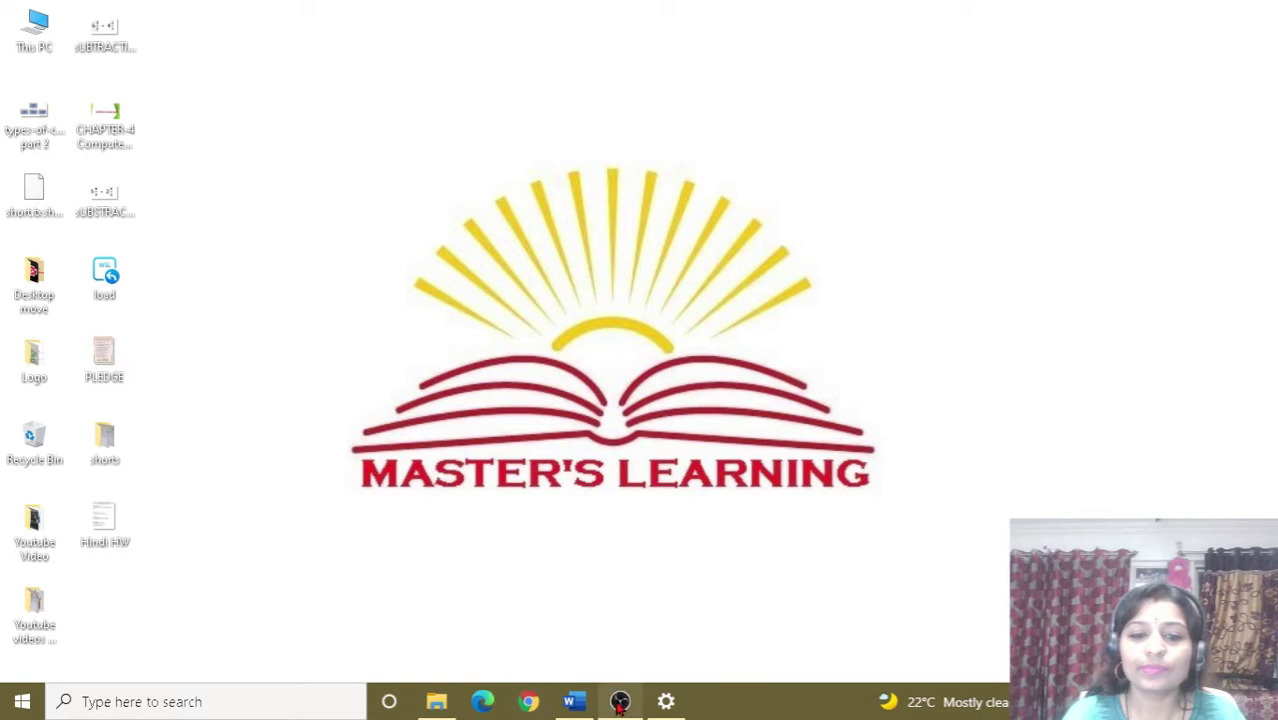
- Switch to the empty Word document and insert a header using the built-in Blank design
{"action": "left_click", "coordinate": [574, 701]}
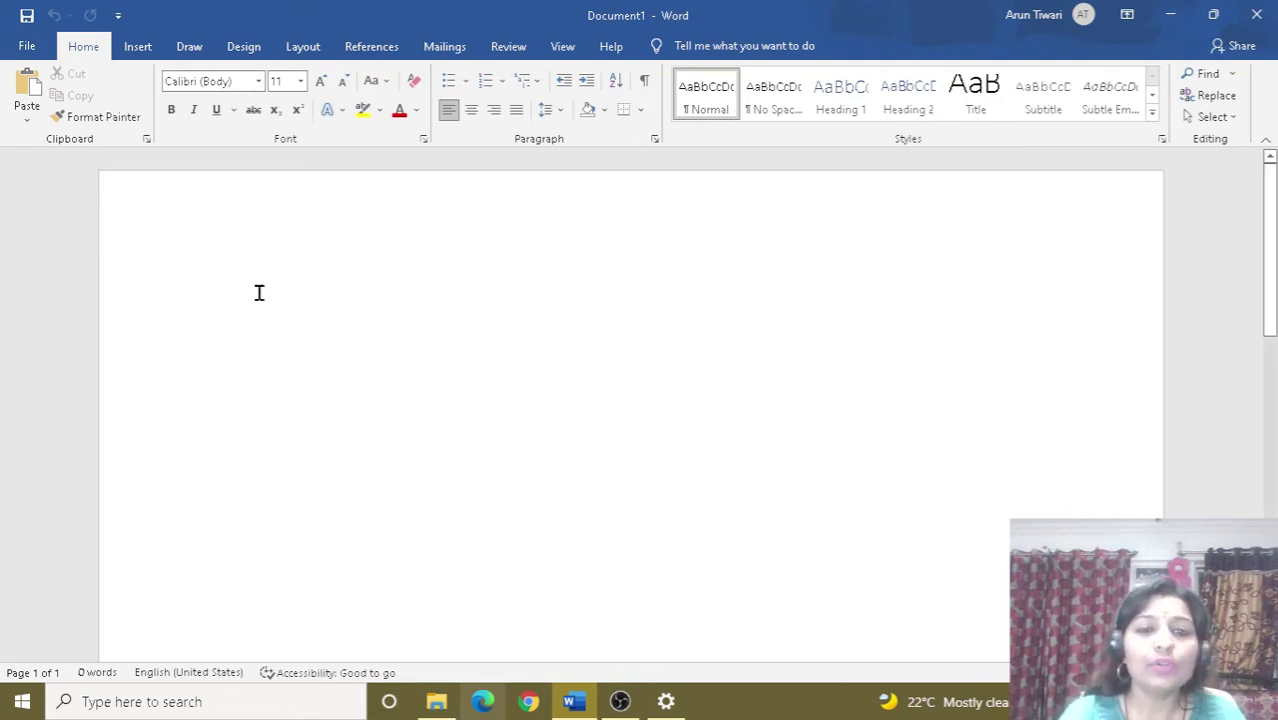
{"action": "left_click", "coordinate": [139, 47]}
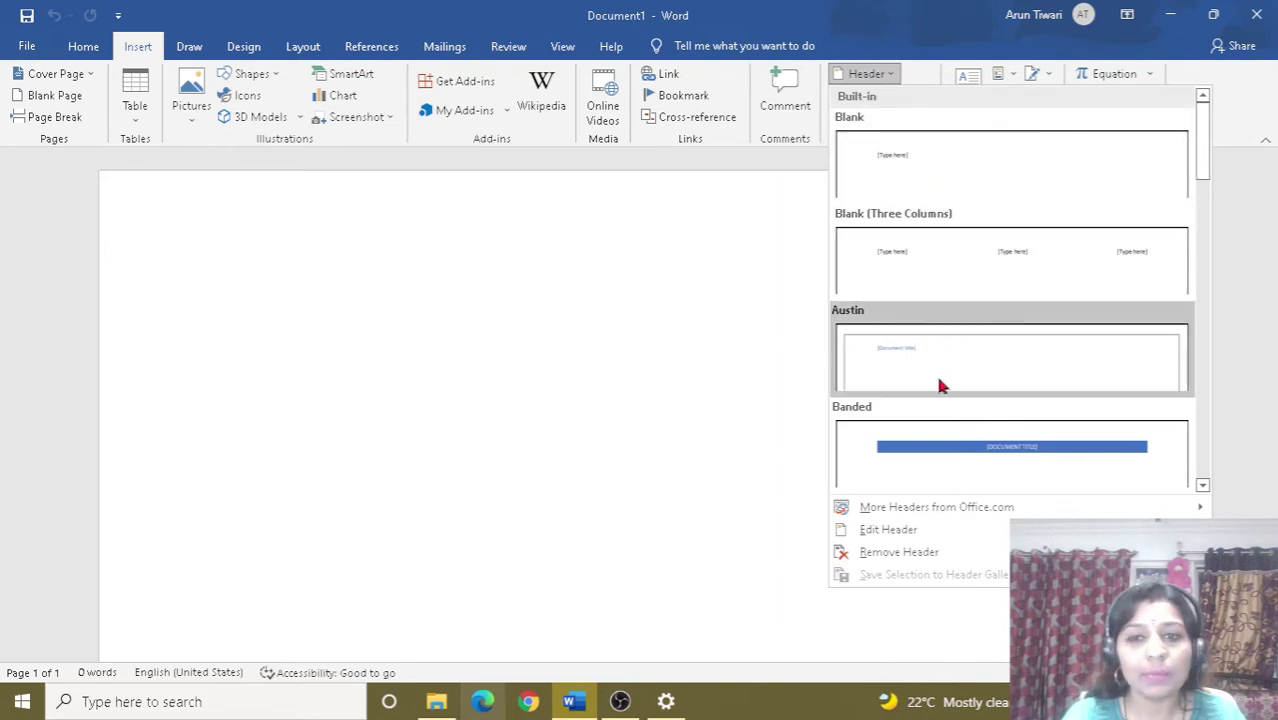
{"action": "left_click", "coordinate": [860, 162]}
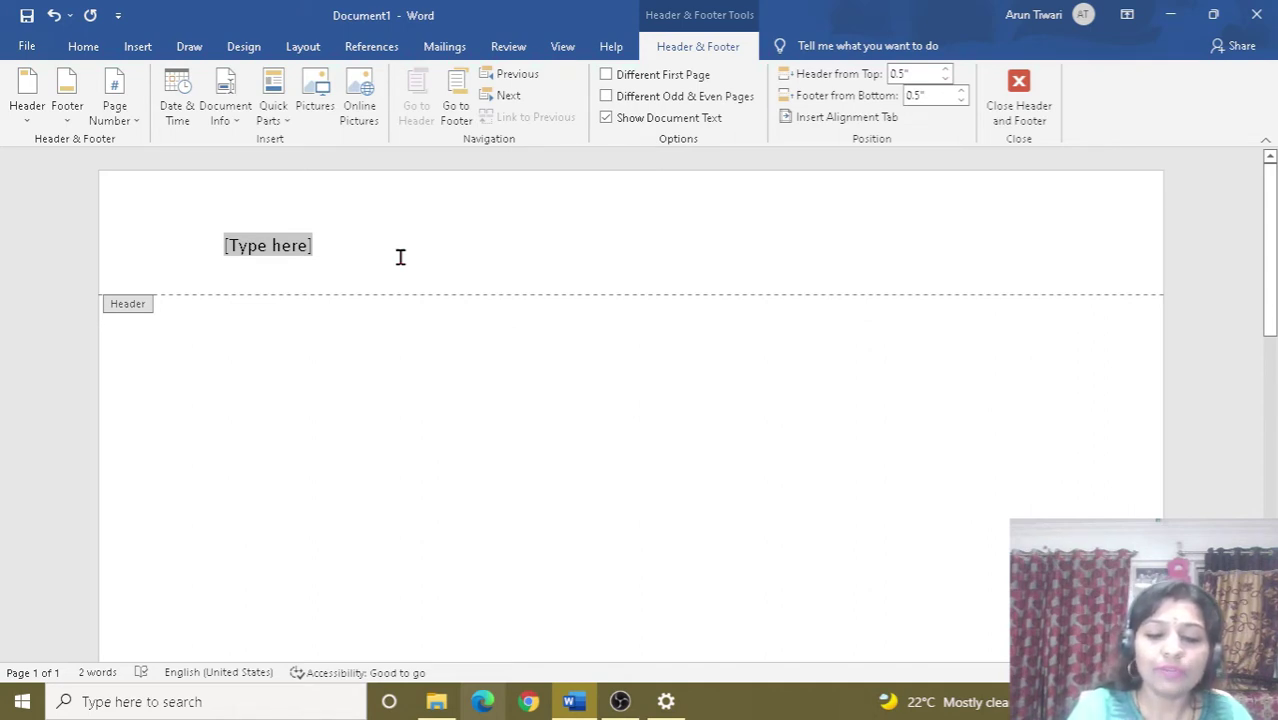
- Enter "Logo....address, phone no" as the header text and close header editing
{"action": "type", "text": "log"}
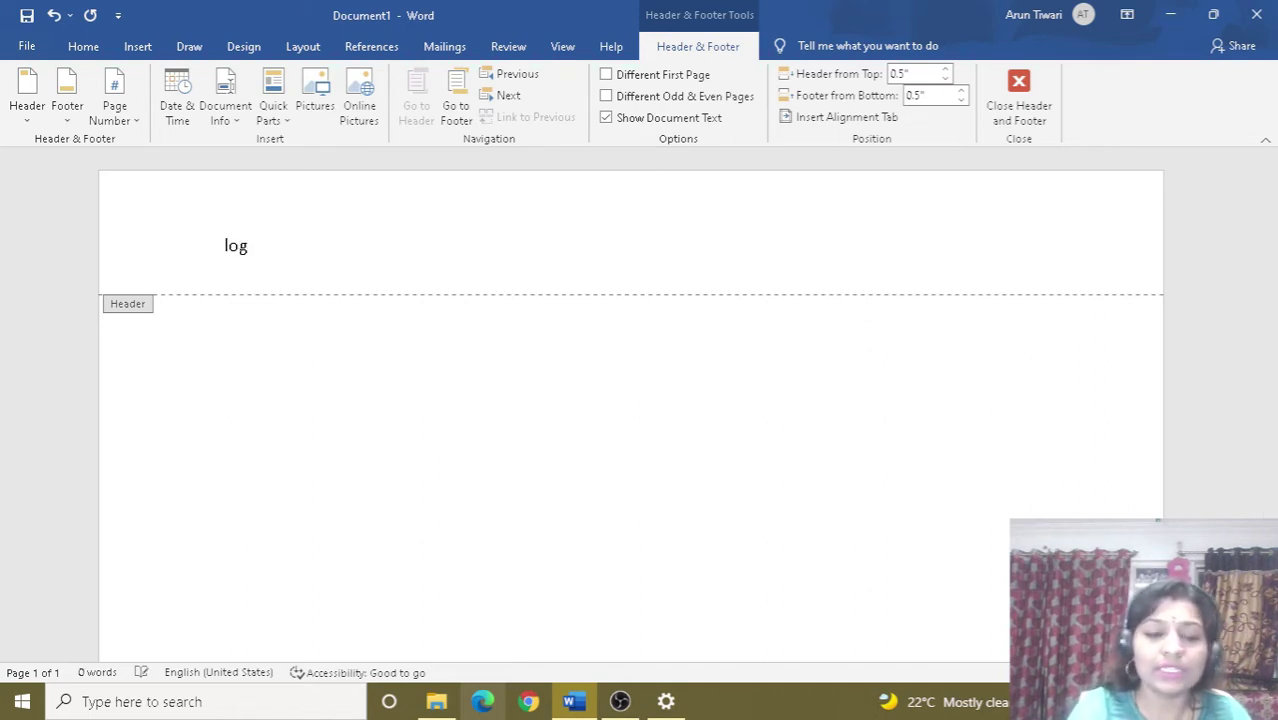
{"action": "type", "text": "o...."}
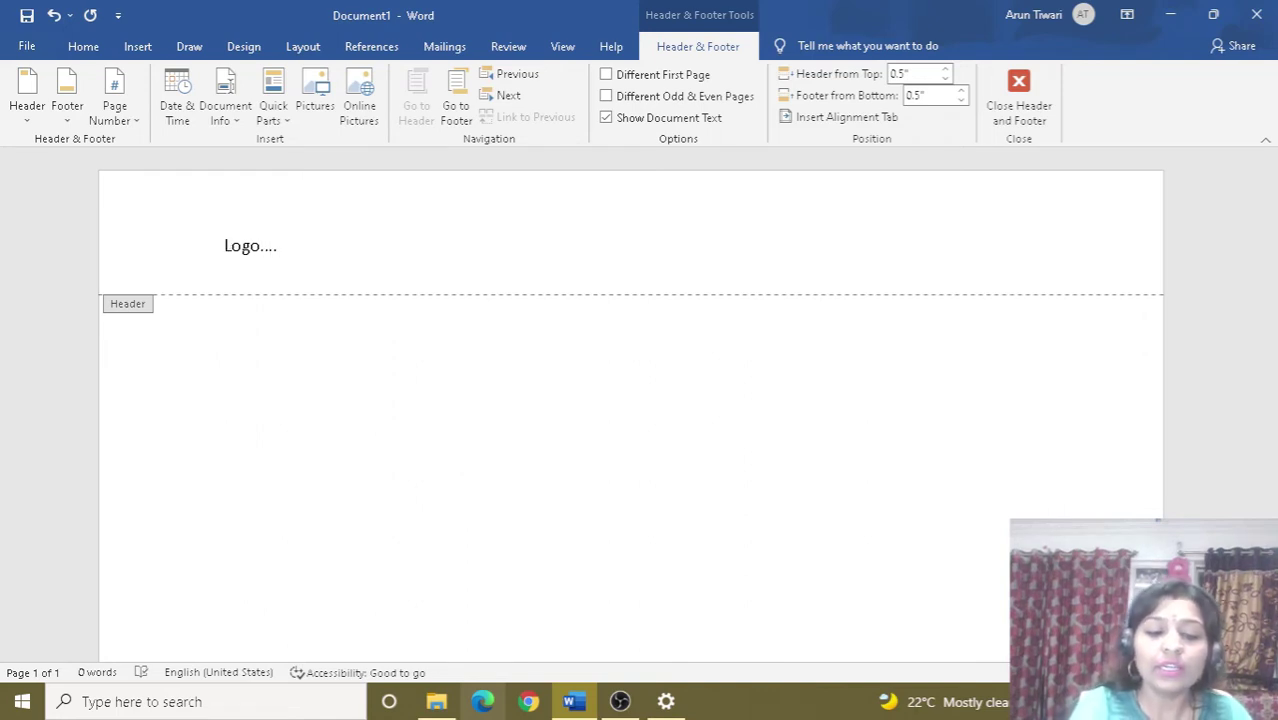
{"action": "type", "text": "address"}
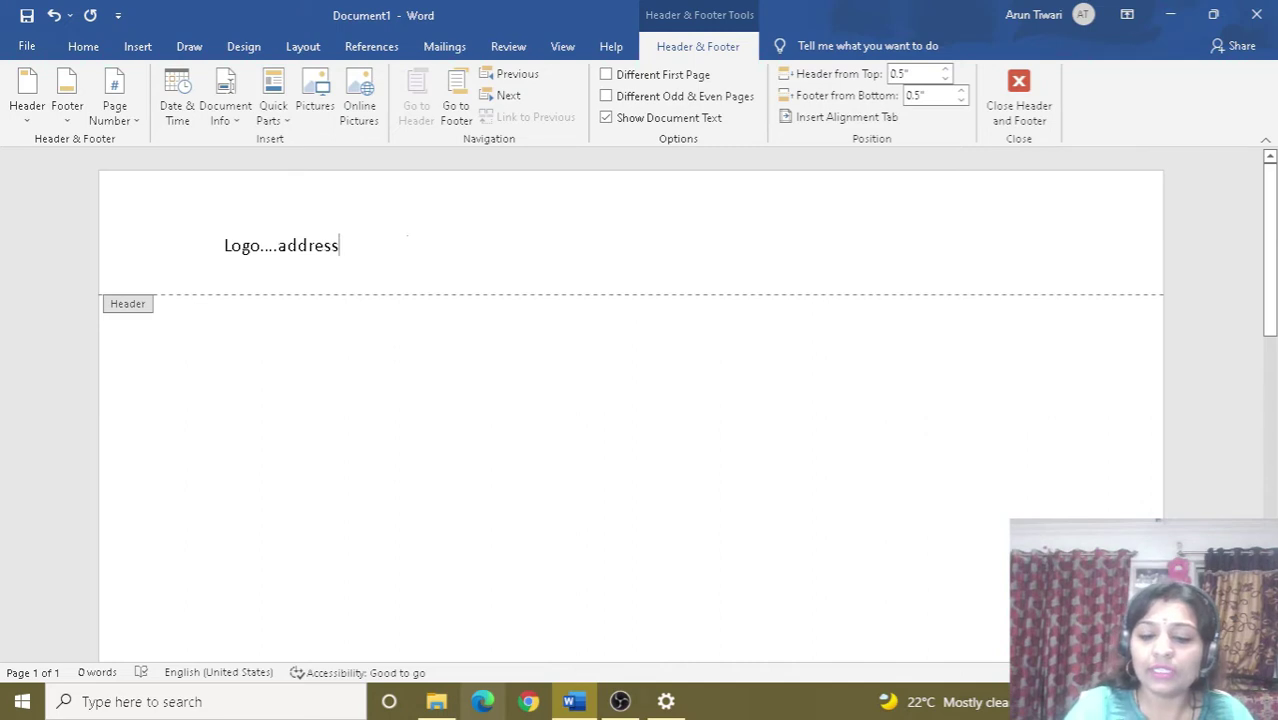
{"action": "type", "text": ",ph"}
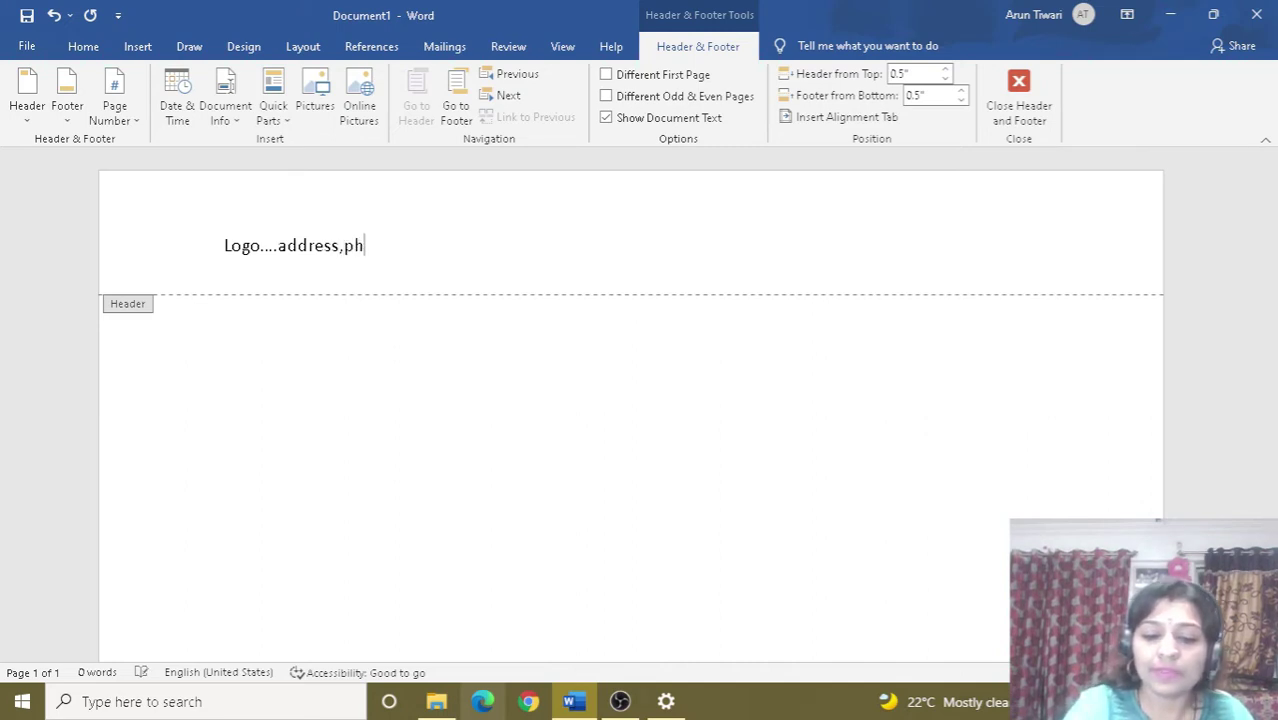
{"action": "type", "text": "one "}
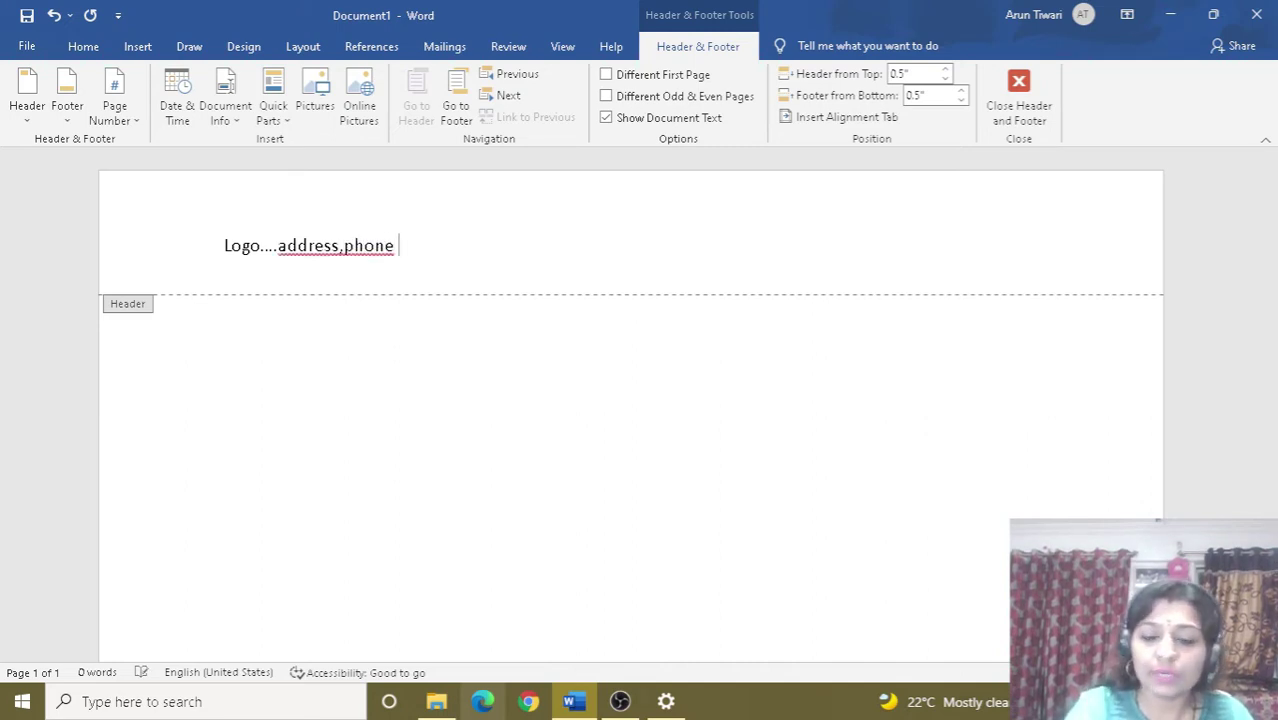
{"action": "type", "text": "no"}
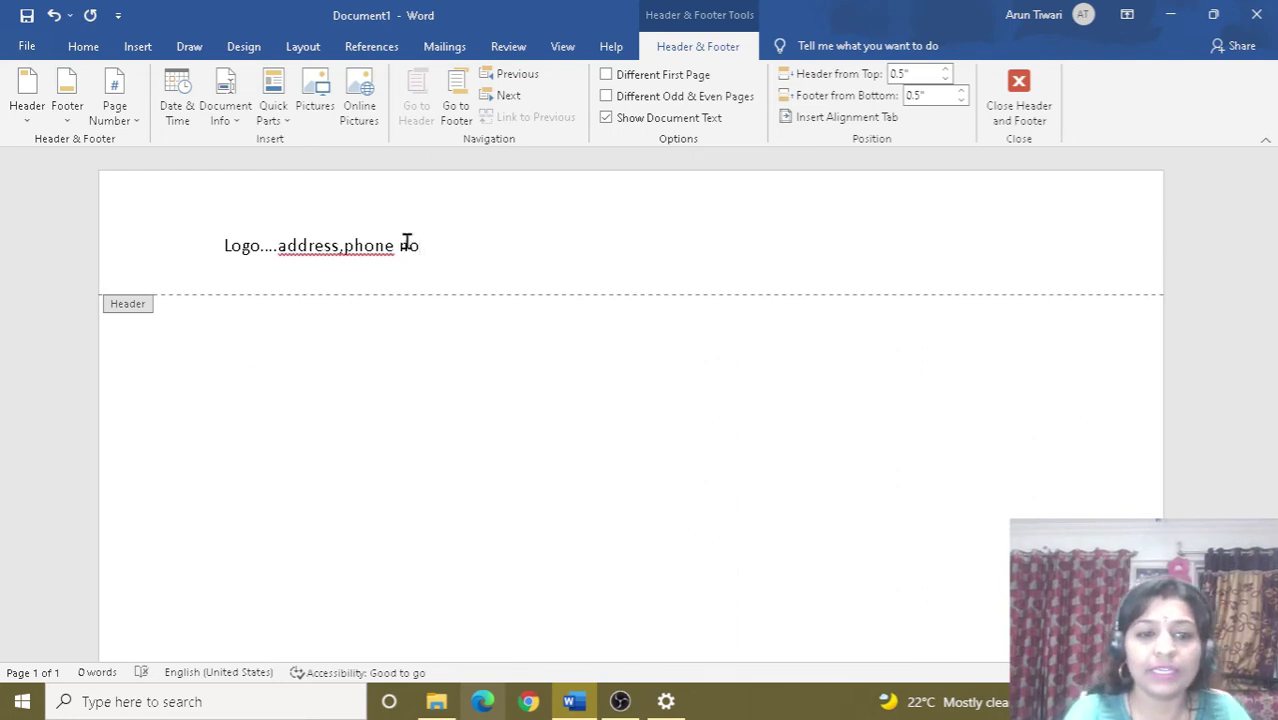
{"action": "left_click", "coordinate": [344, 247]}
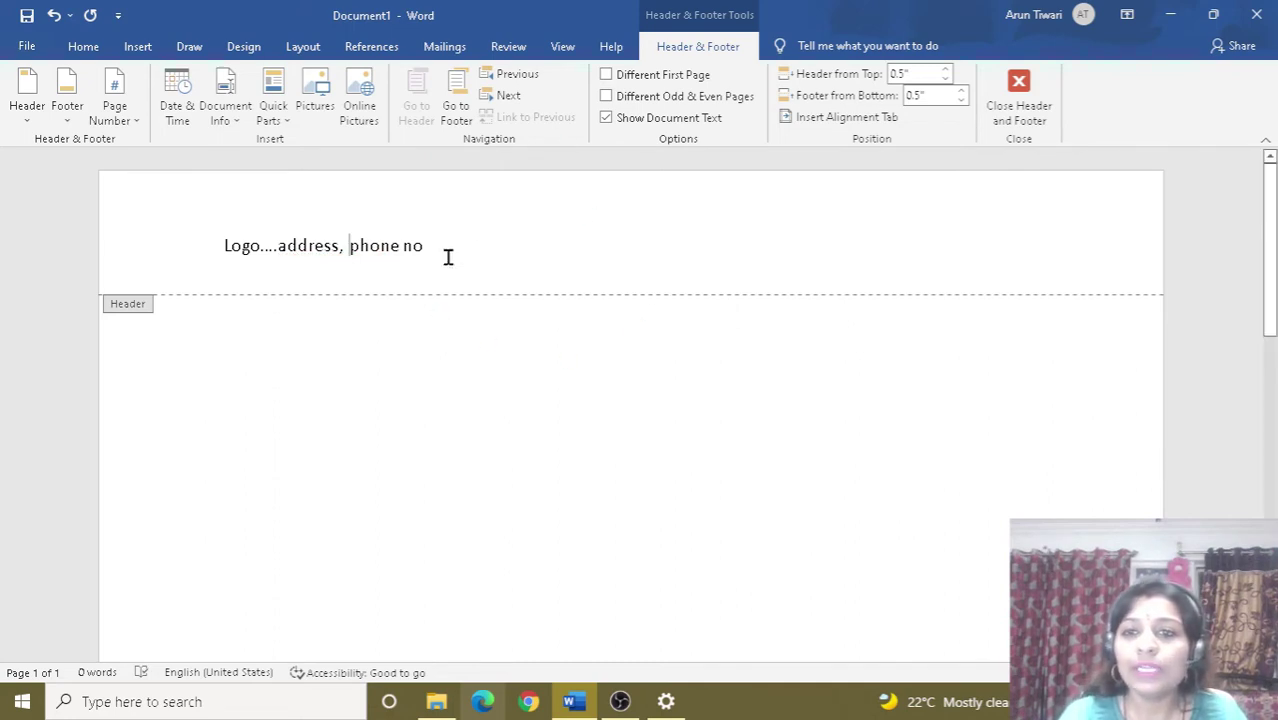
{"action": "left_click", "coordinate": [1018, 92]}
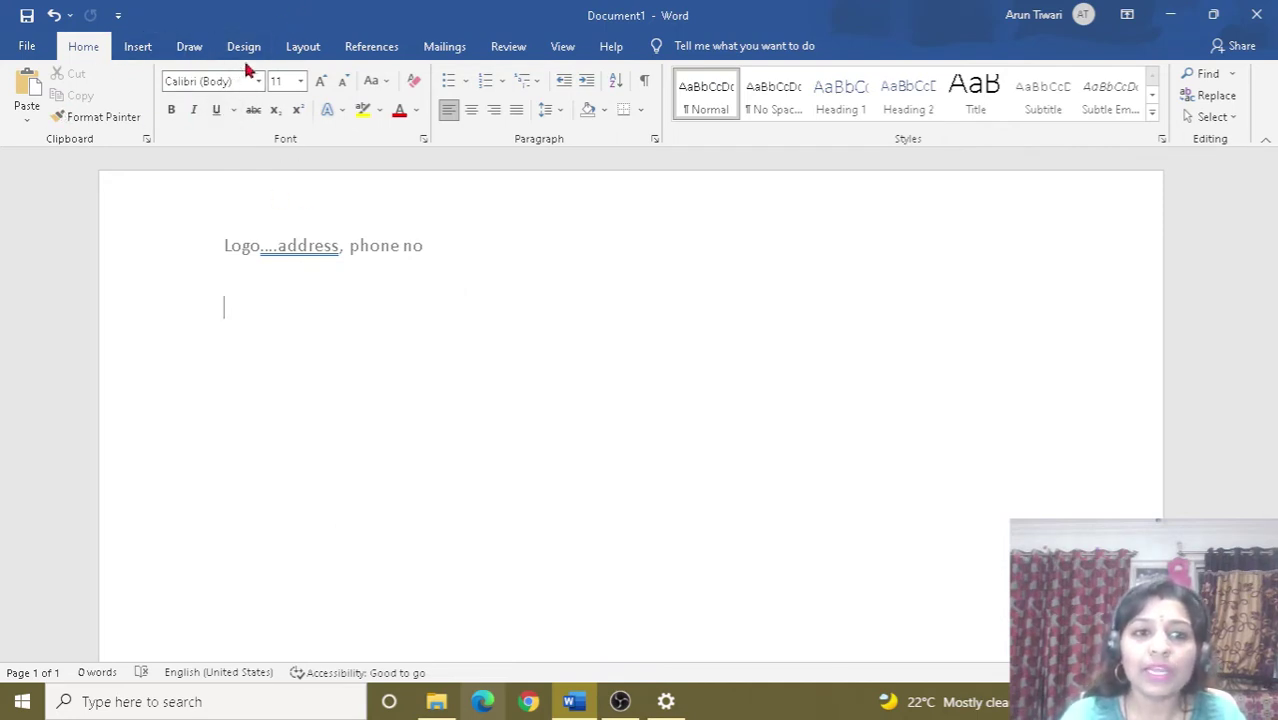
- Insert a footer using the built-in Blank design
{"action": "left_click", "coordinate": [134, 49]}
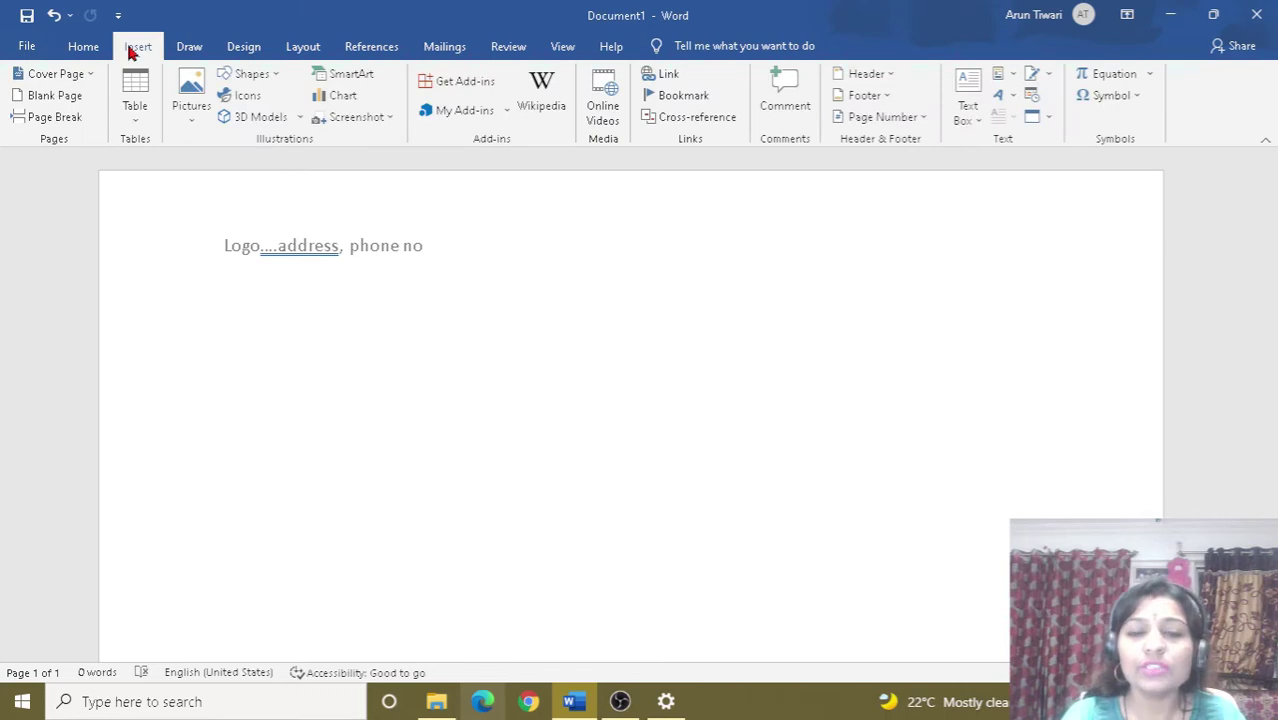
{"action": "left_click", "coordinate": [860, 97]}
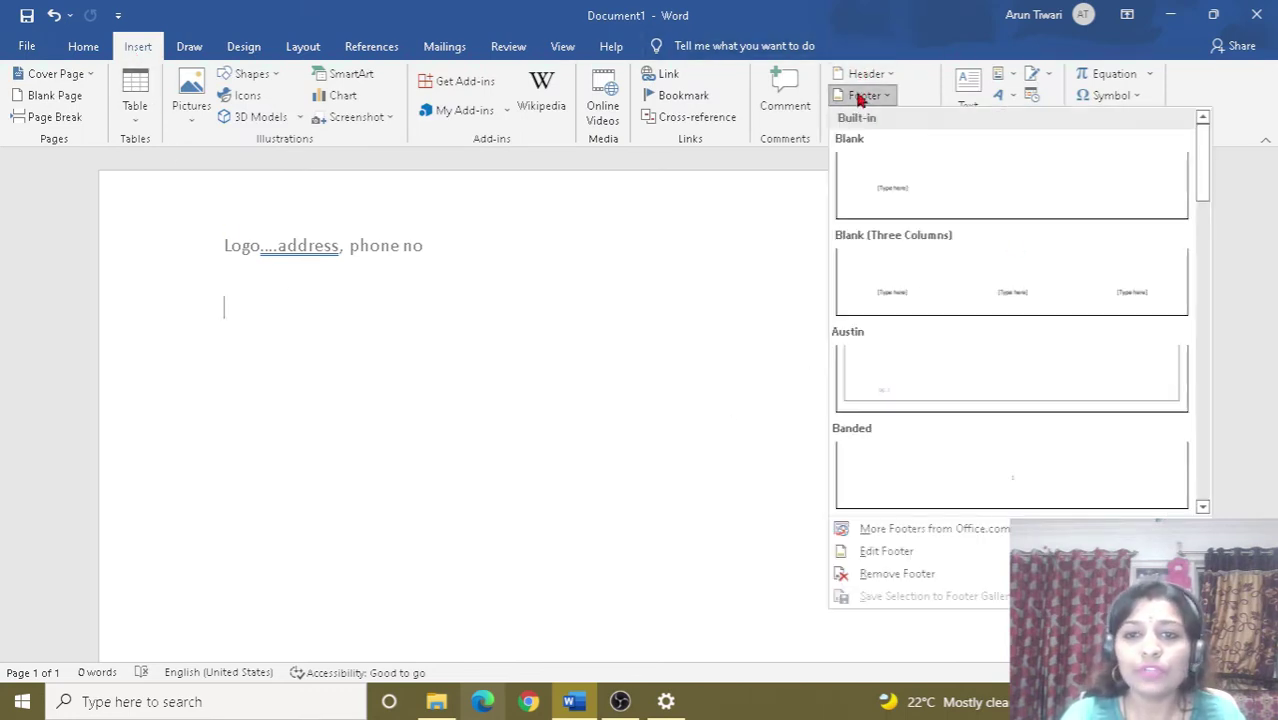
{"action": "left_click", "coordinate": [872, 193]}
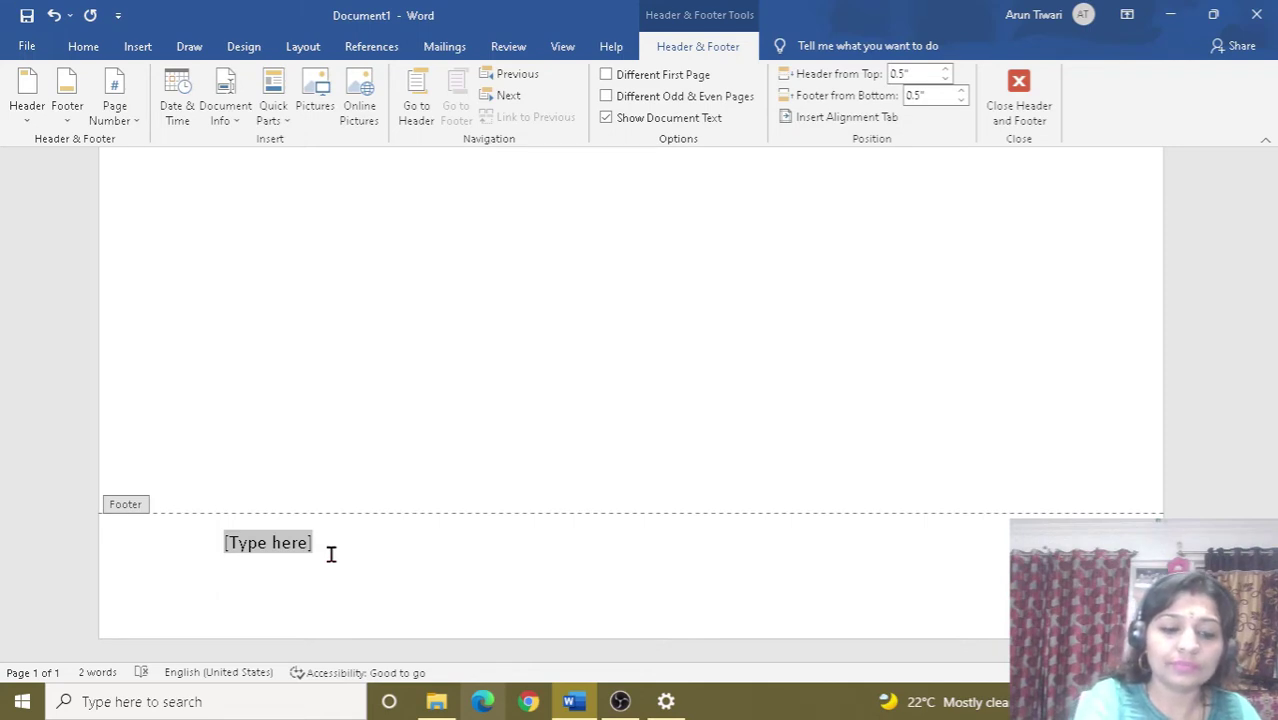
- Enter "Email address... page no..." as the footer text and close footer editing
{"action": "type", "text": "ema"}
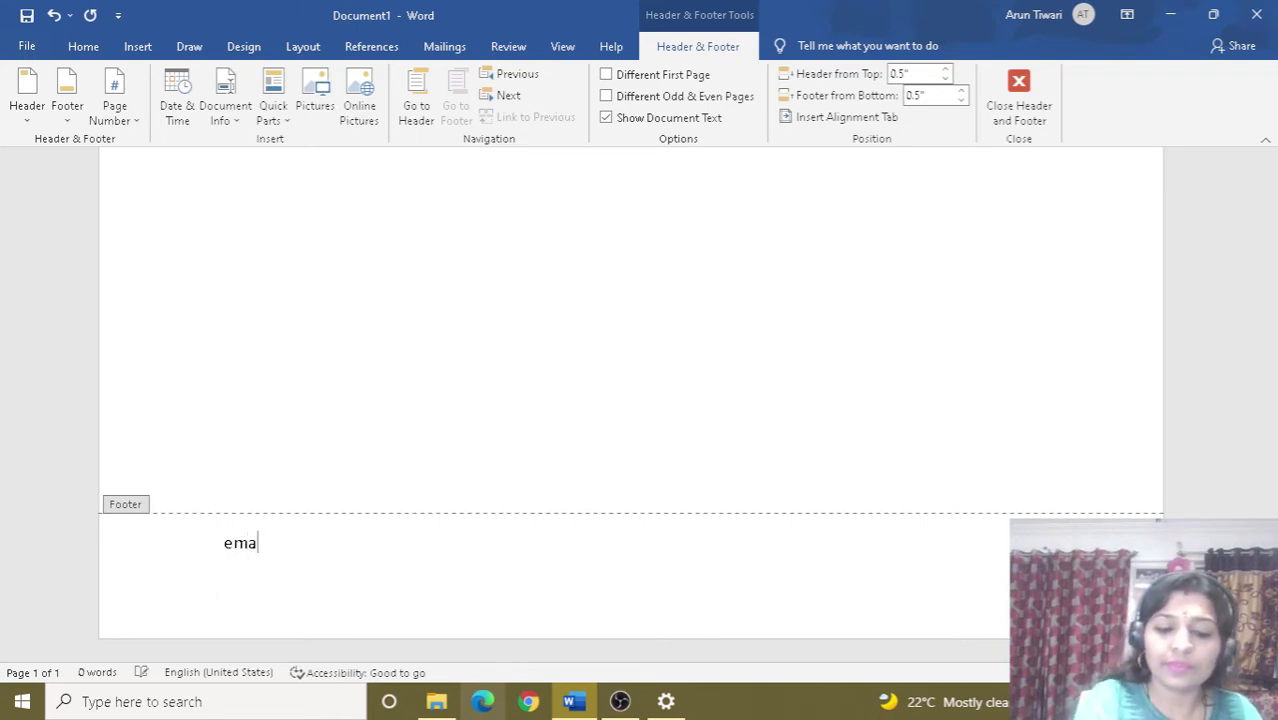
{"action": "type", "text": "il as"}
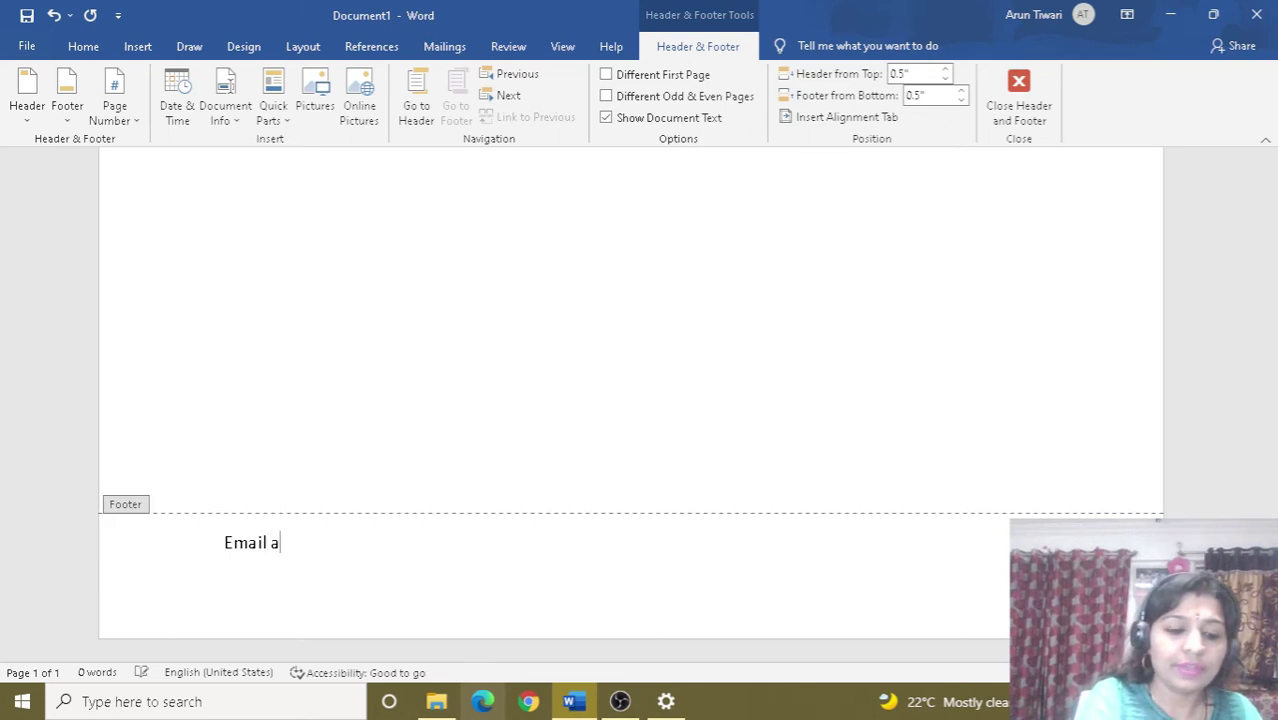
{"action": "key", "text": "BackSpace"}
{"action": "type", "text": "ddresss"}
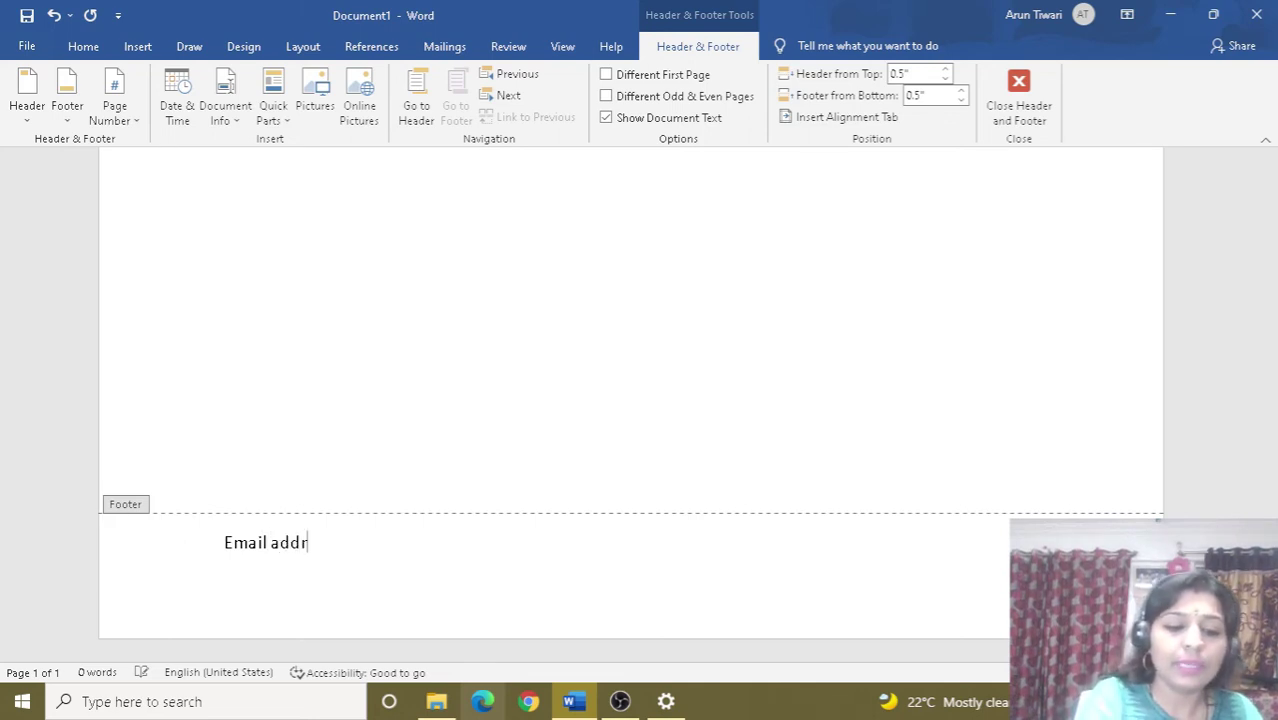
{"action": "type", "text": "... pg no..."}
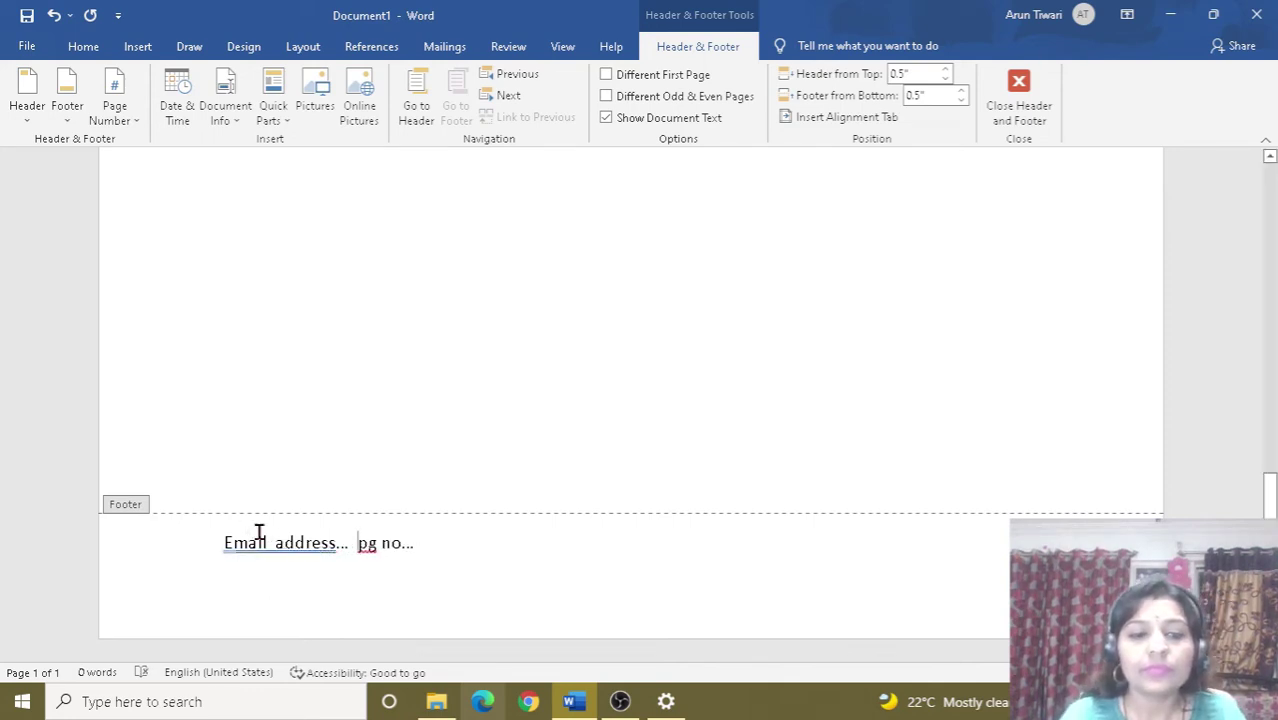
{"action": "left_click", "coordinate": [370, 543]}
{"action": "type", "text": "age"}
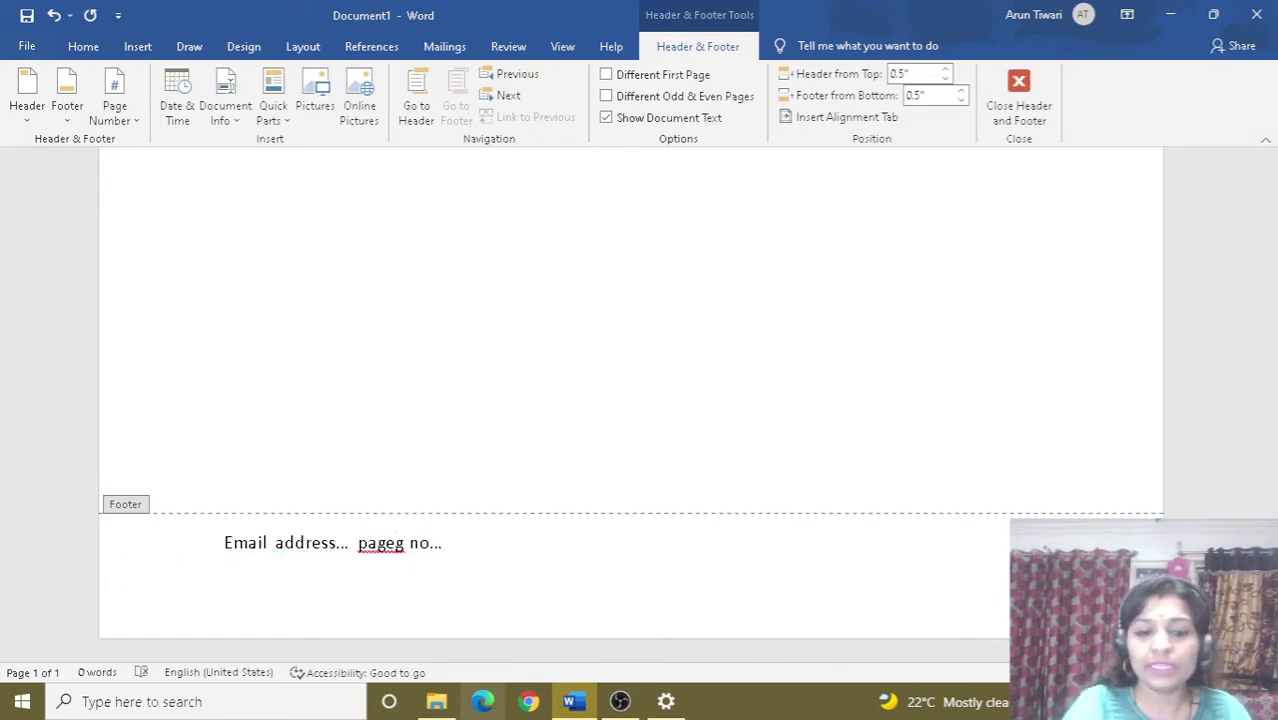
{"action": "key", "text": "Delete"}
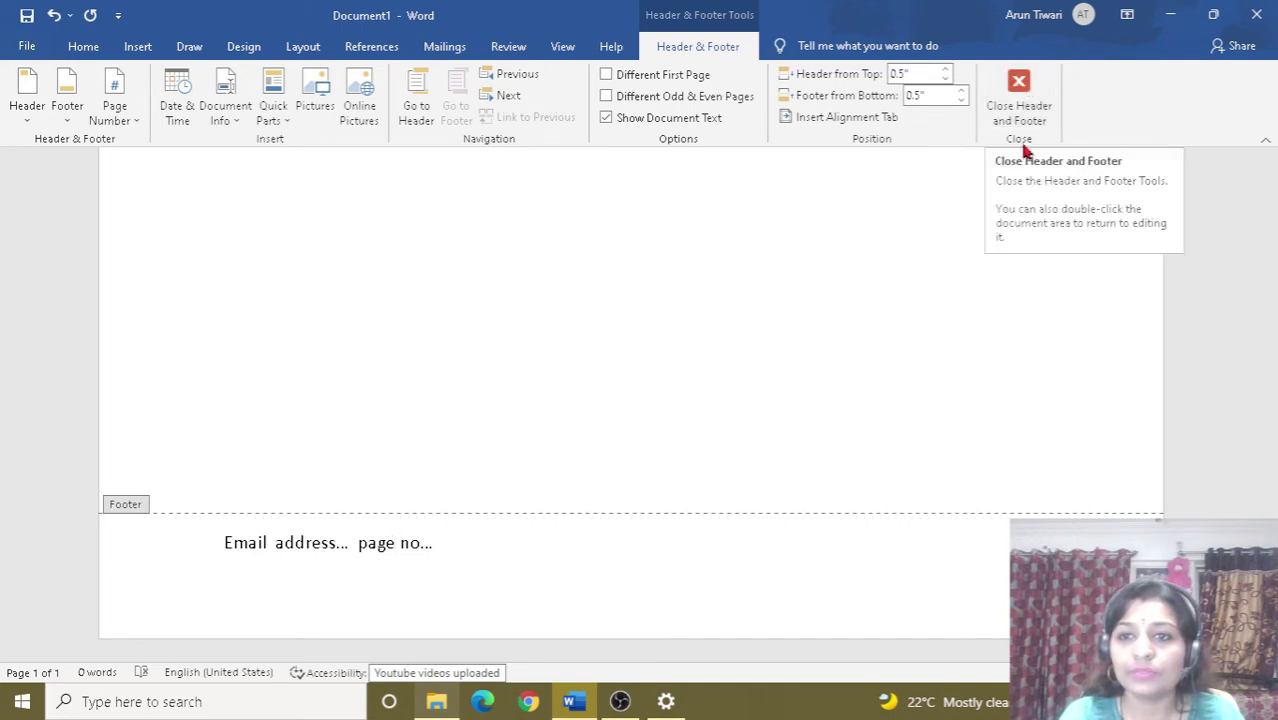
{"action": "left_click", "coordinate": [1018, 88]}
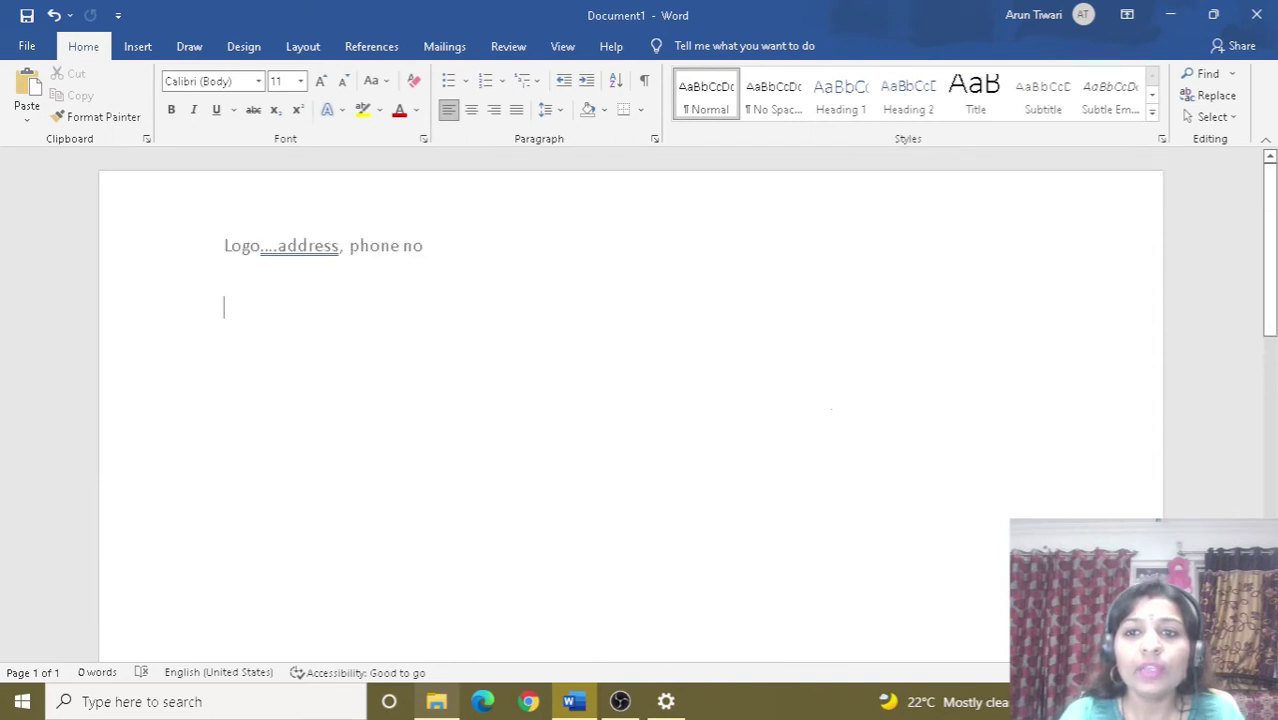
- Examine the header and footer text at the top and bottom of the document's pages
{"action": "scroll", "coordinate": [630, 400], "scroll_direction": "down", "scroll_amount": 8}
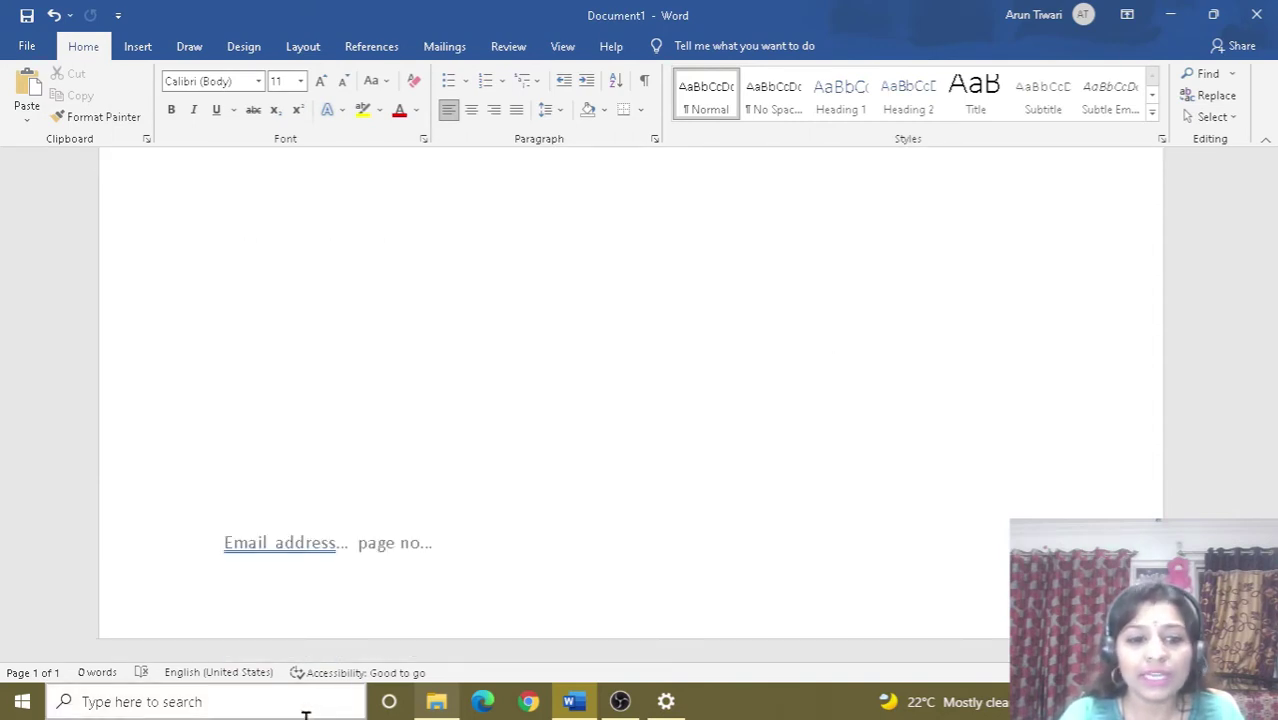
{"action": "scroll", "coordinate": [482, 524], "scroll_direction": "up", "scroll_amount": 8}
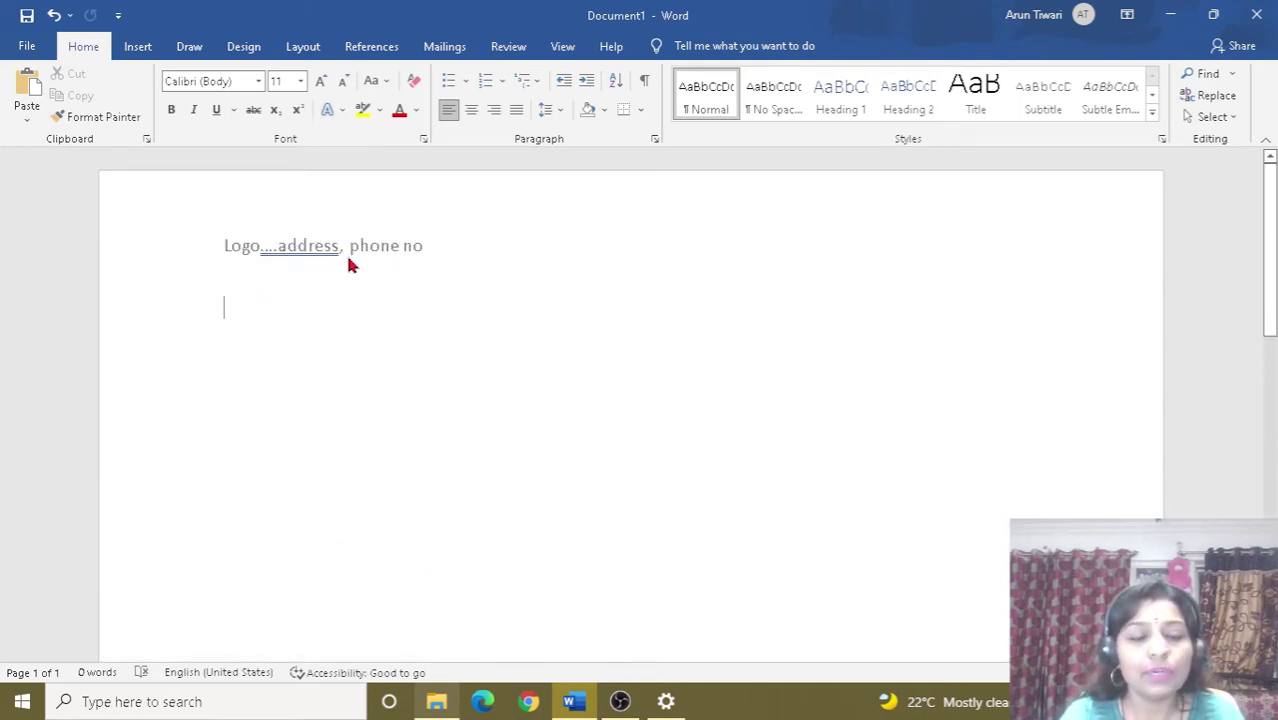
{"action": "scroll", "coordinate": [630, 400], "scroll_direction": "down", "scroll_amount": 3}
{"action": "scroll", "coordinate": [630, 400], "scroll_direction": "down", "scroll_amount": 3}
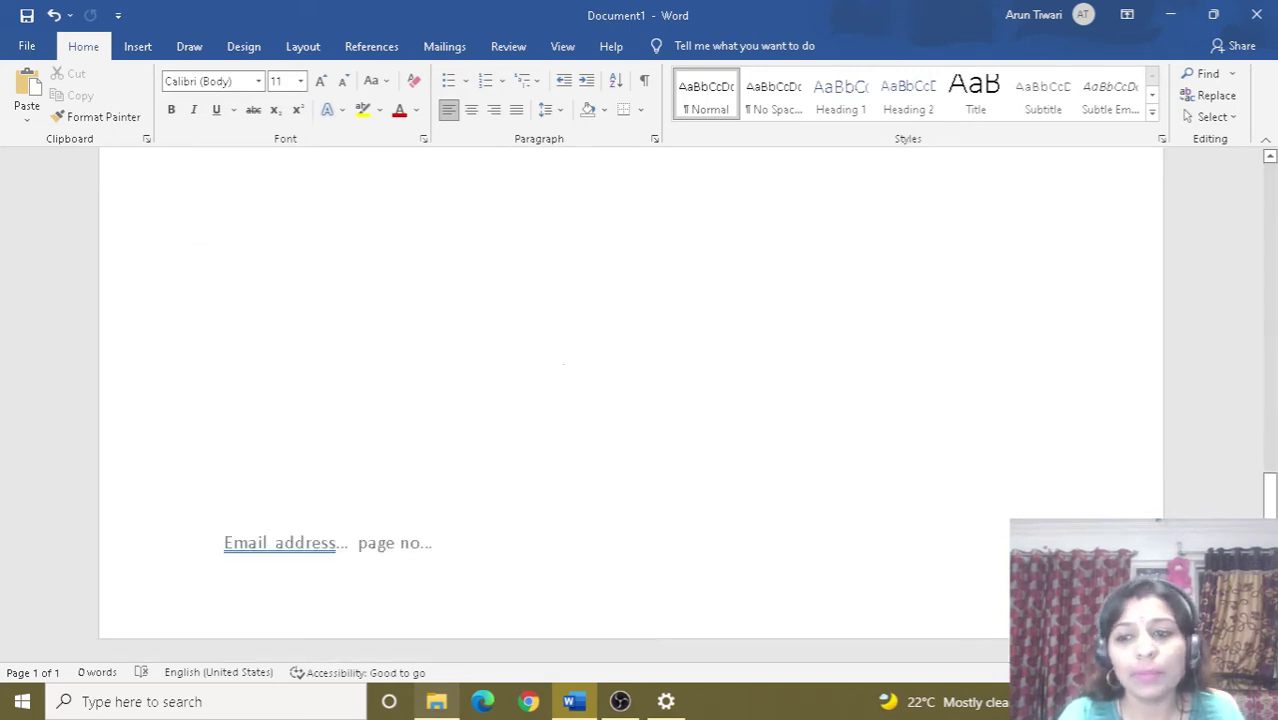
{"action": "scroll", "coordinate": [564, 364], "scroll_direction": "up", "scroll_amount": 3}
{"action": "scroll", "coordinate": [630, 400], "scroll_direction": "up", "scroll_amount": 3}
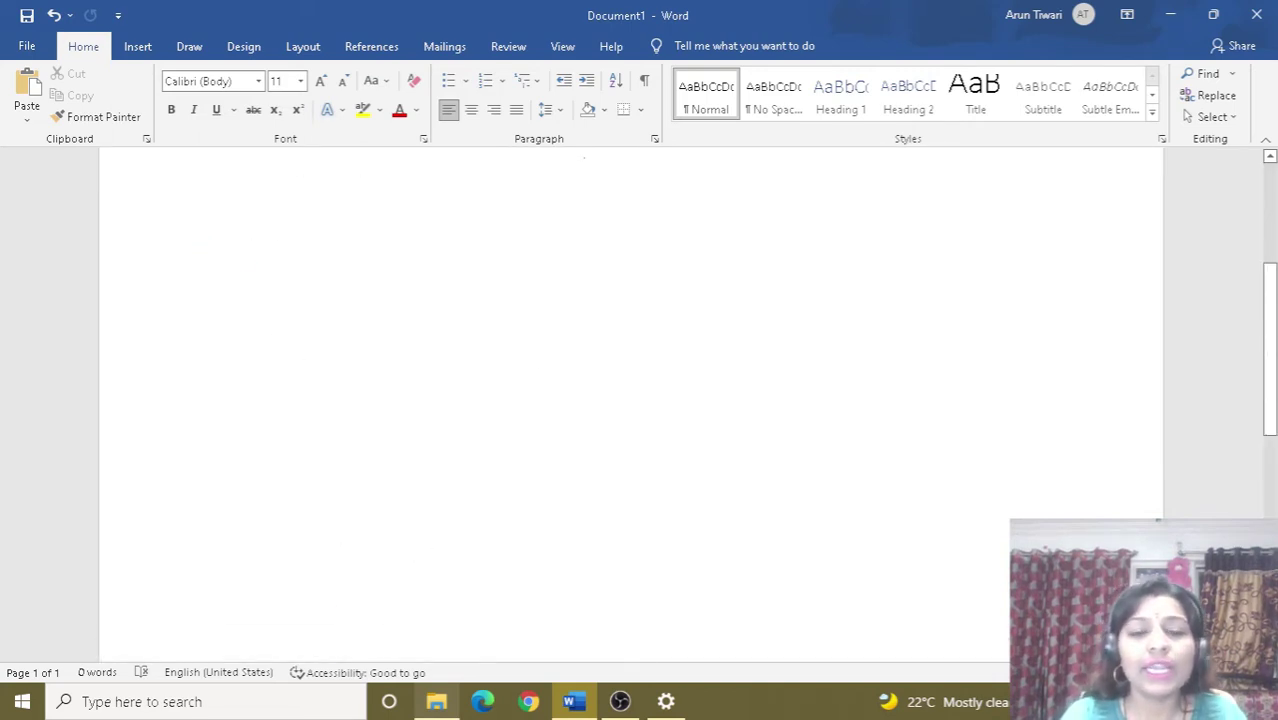
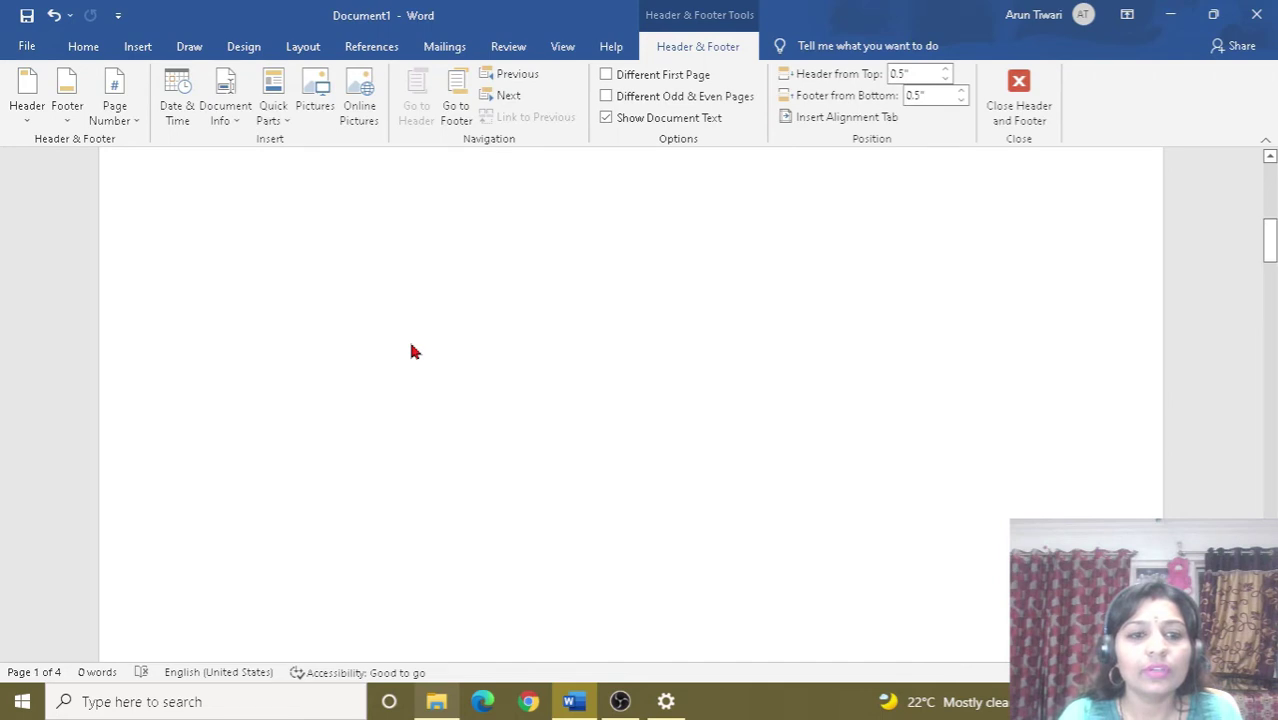
{"action": "scroll", "coordinate": [410, 345], "scroll_direction": "up", "scroll_amount": 2}
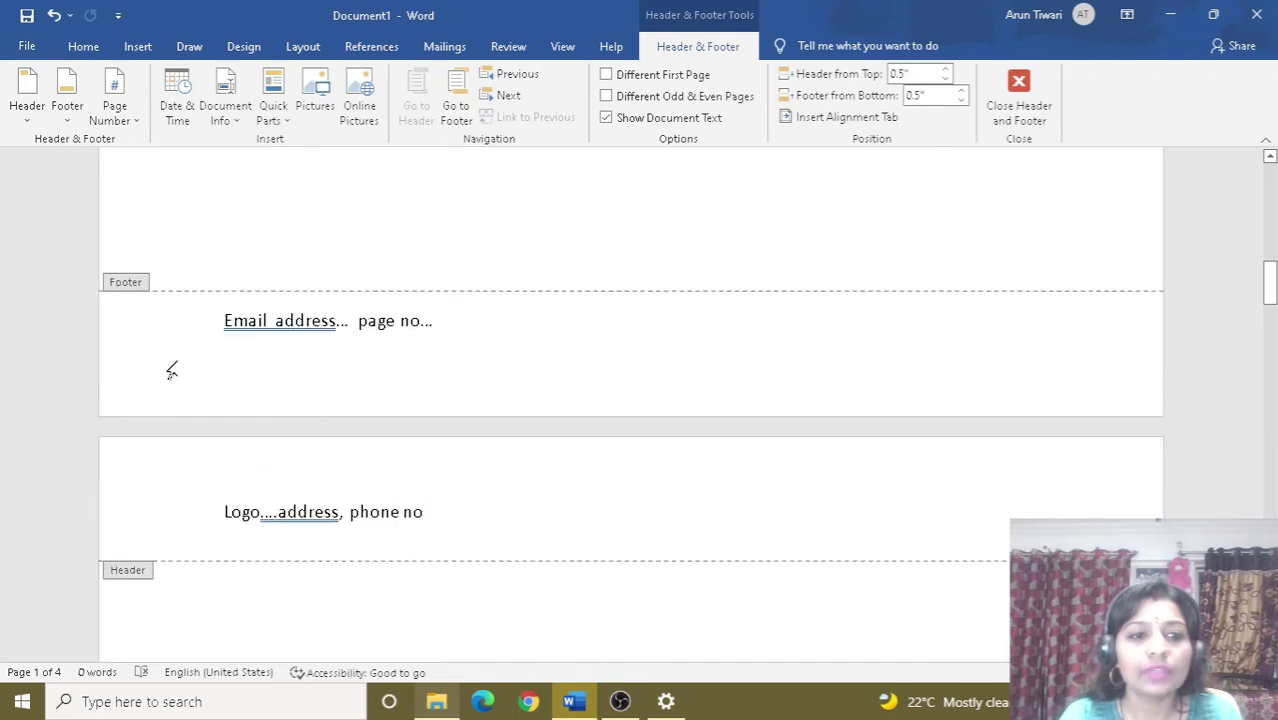
{"action": "scroll", "coordinate": [388, 368], "scroll_direction": "down", "scroll_amount": 3}
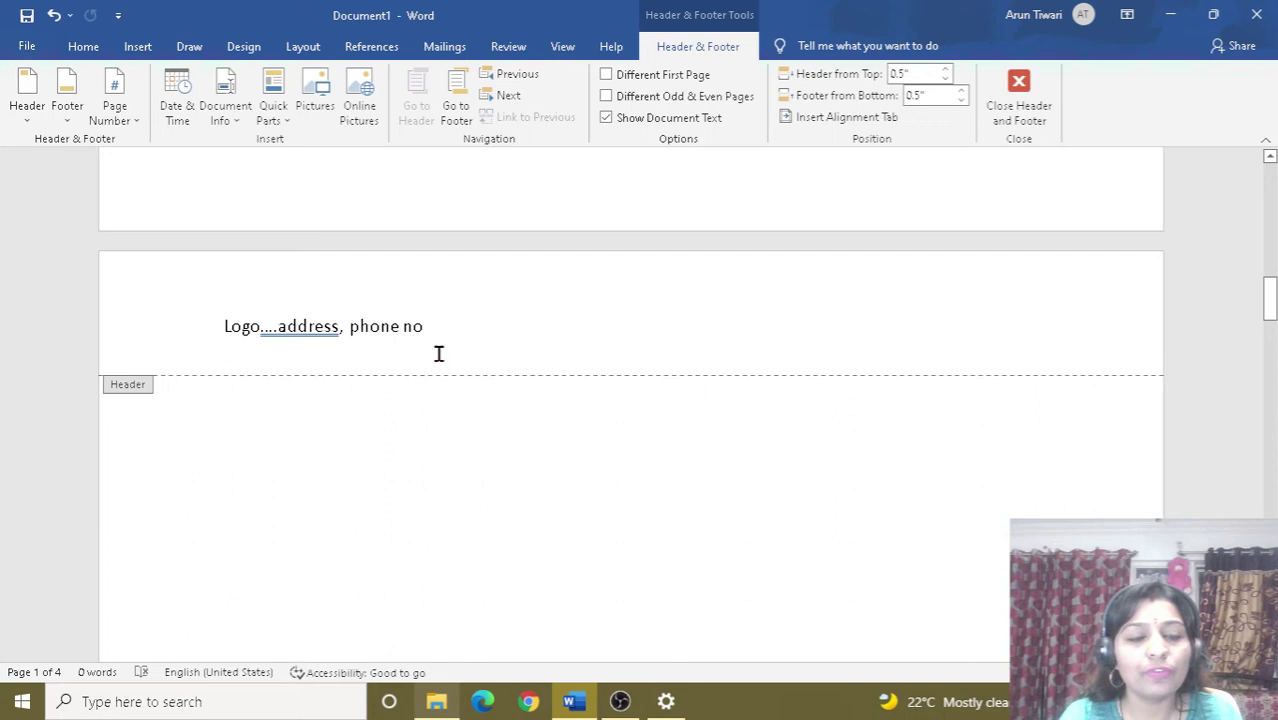
{"action": "scroll", "coordinate": [491, 412], "scroll_direction": "down", "scroll_amount": 3}
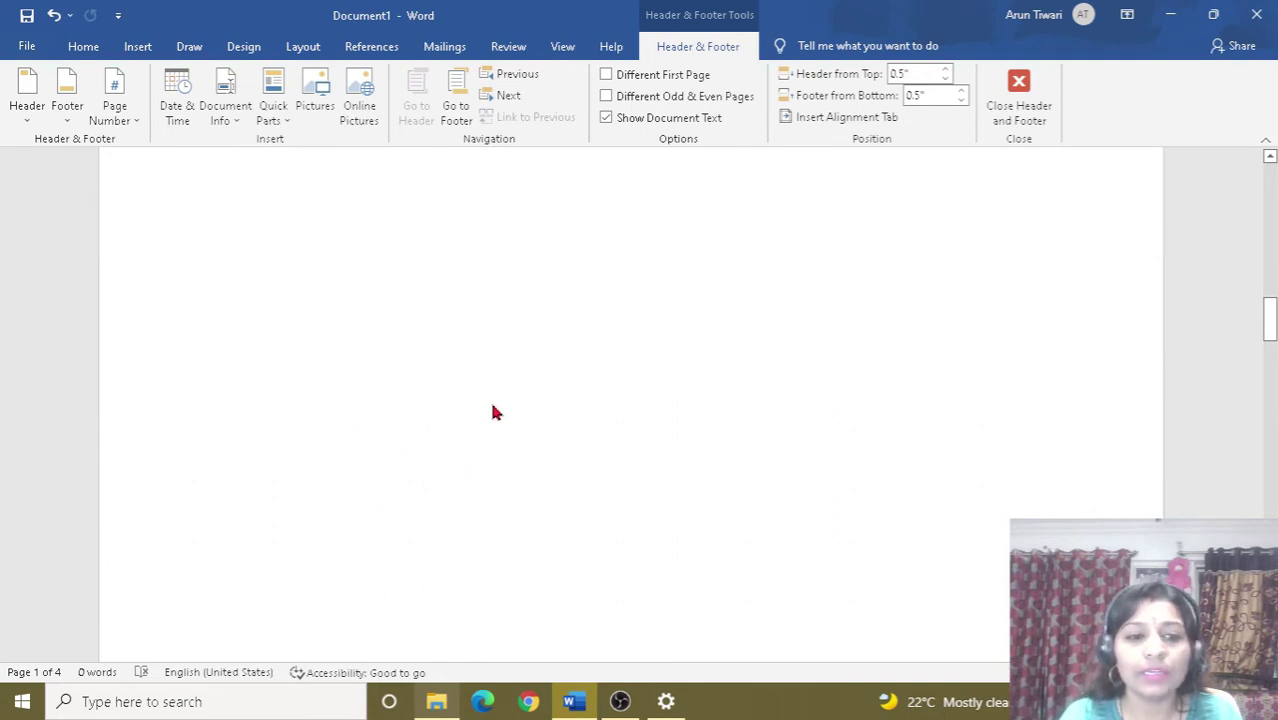
{"action": "scroll", "coordinate": [491, 412], "scroll_direction": "down", "scroll_amount": 5}
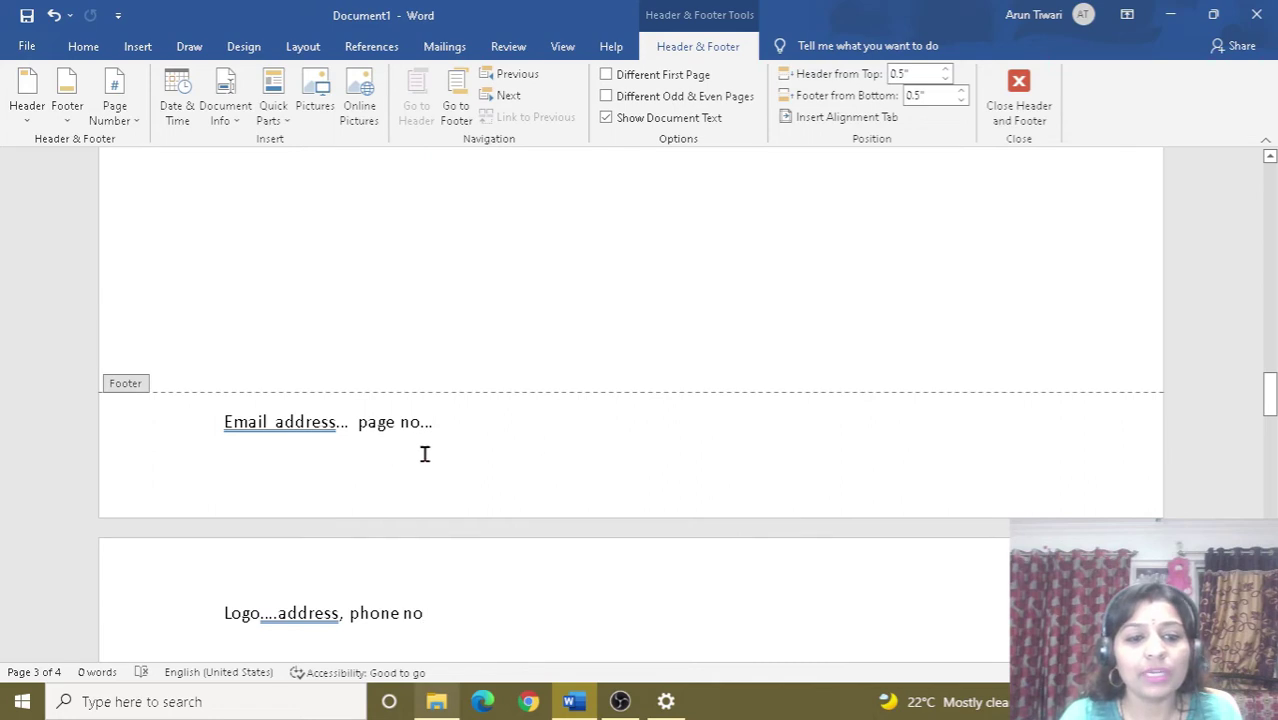
{"action": "scroll", "coordinate": [491, 462], "scroll_direction": "down", "scroll_amount": 3}
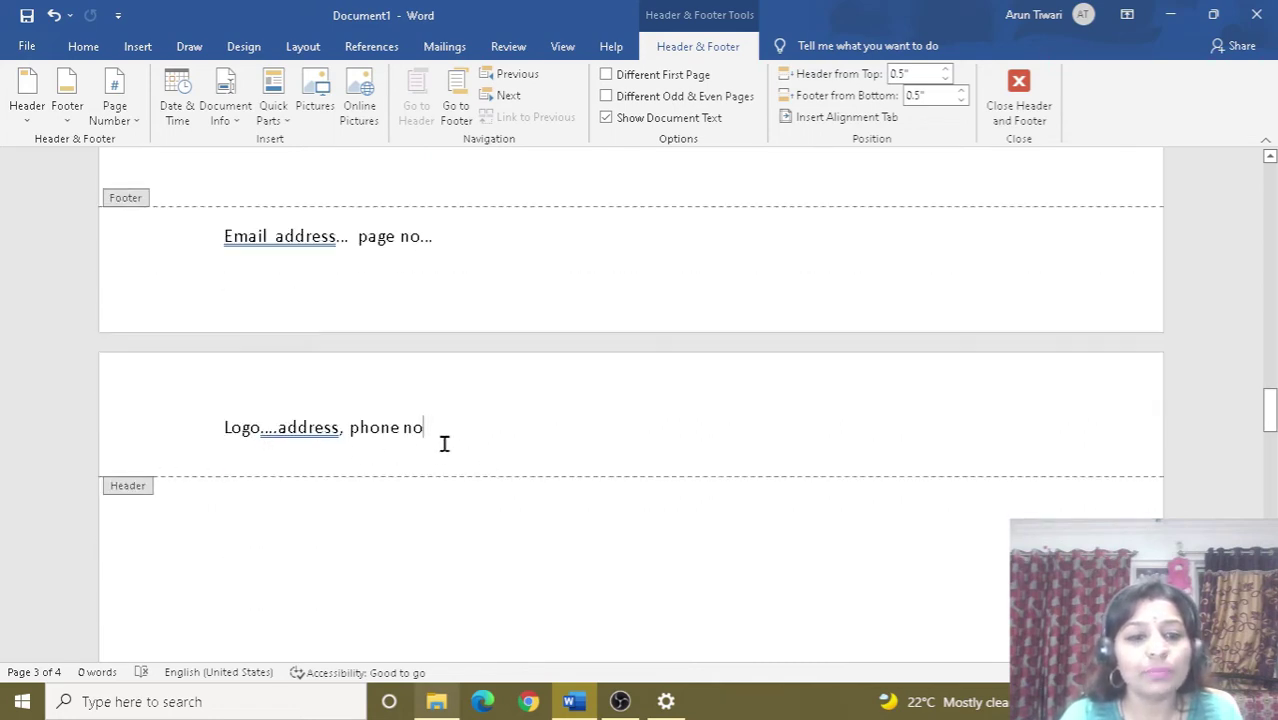
{"action": "scroll", "coordinate": [479, 491], "scroll_direction": "up", "scroll_amount": 10}
{"action": "scroll", "coordinate": [479, 482], "scroll_direction": "down", "scroll_amount": 8}
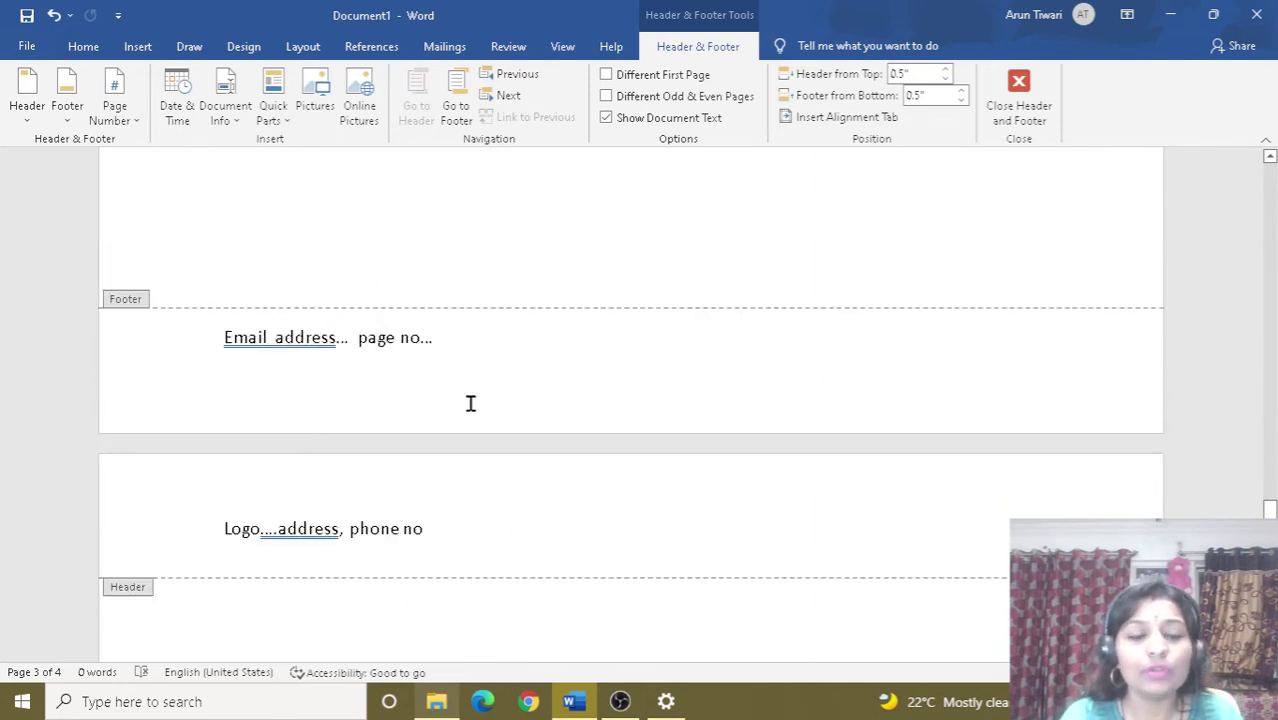
{"action": "scroll", "coordinate": [470, 405], "scroll_direction": "up", "scroll_amount": 3}
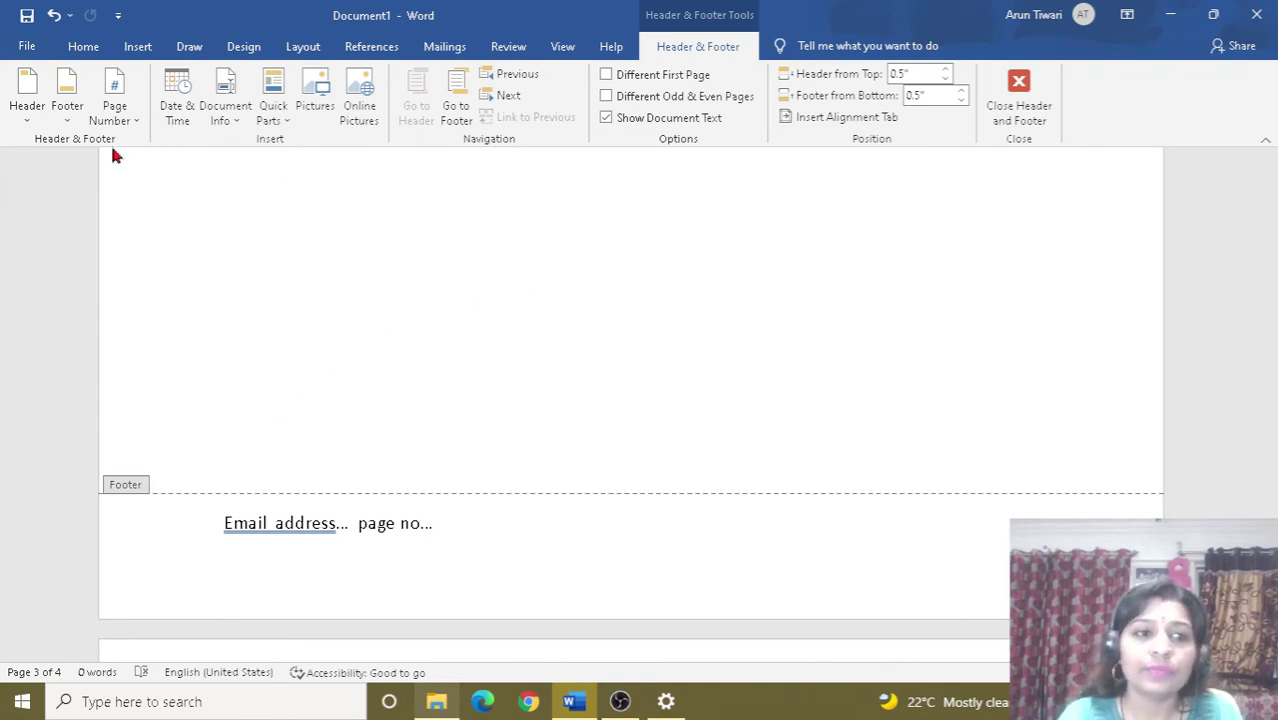
- Insert a table of 7 columns and 4 rows below the header text
{"action": "left_click", "coordinate": [138, 46]}
{"action": "scroll", "coordinate": [195, 302], "scroll_direction": "up", "scroll_amount": 1}
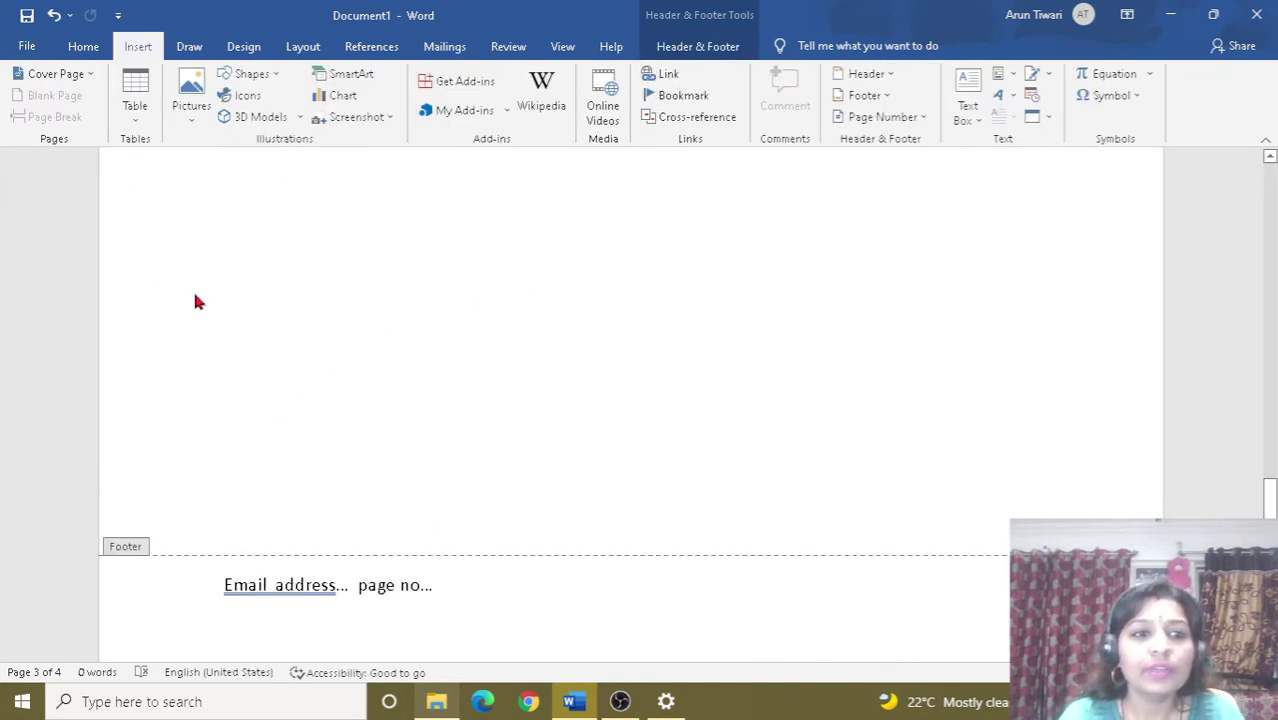
{"action": "scroll", "coordinate": [145, 382], "scroll_direction": "up", "scroll_amount": 2}
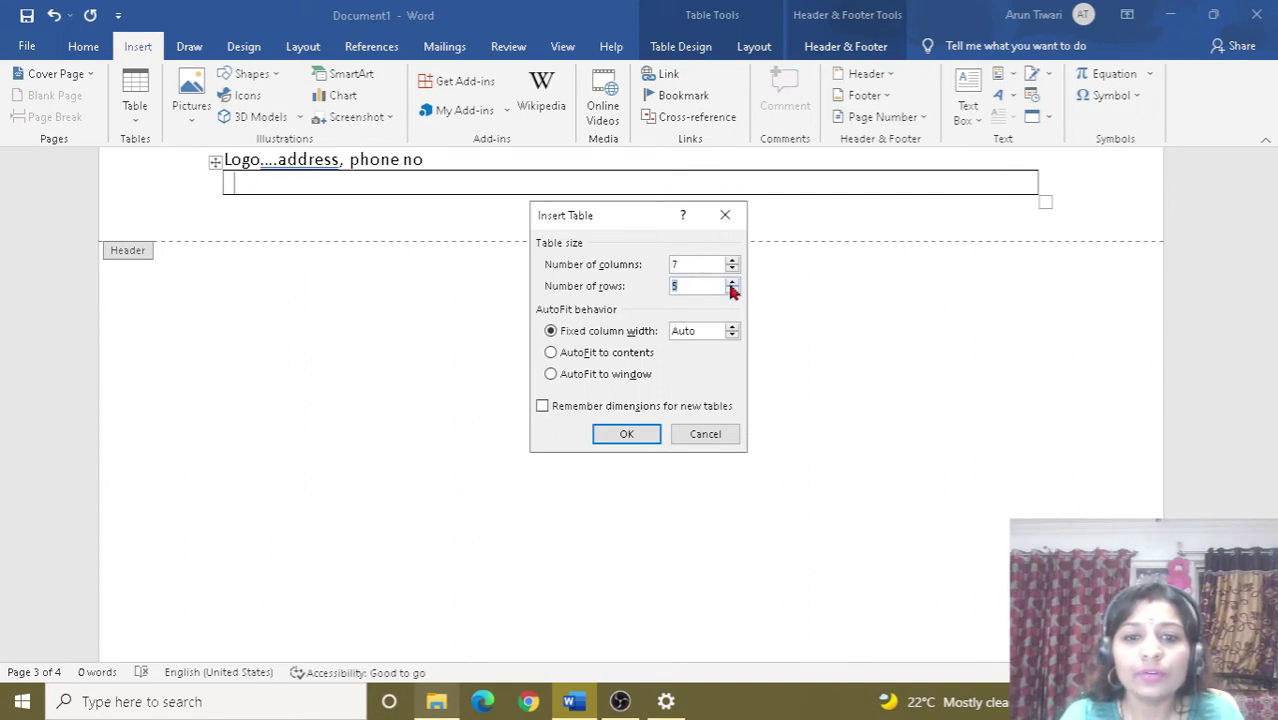
{"action": "left_click", "coordinate": [731, 291]}
{"action": "left_click", "coordinate": [628, 437]}
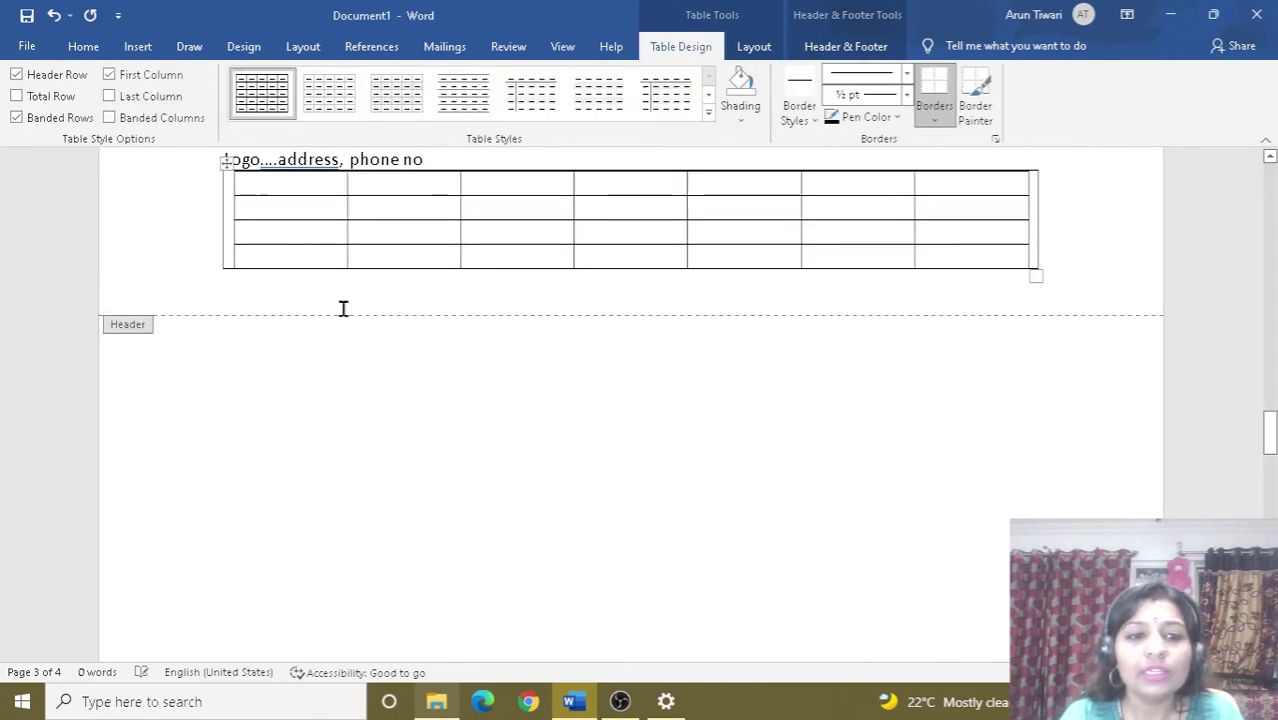
{"action": "scroll", "coordinate": [343, 305], "scroll_direction": "up", "scroll_amount": 1}
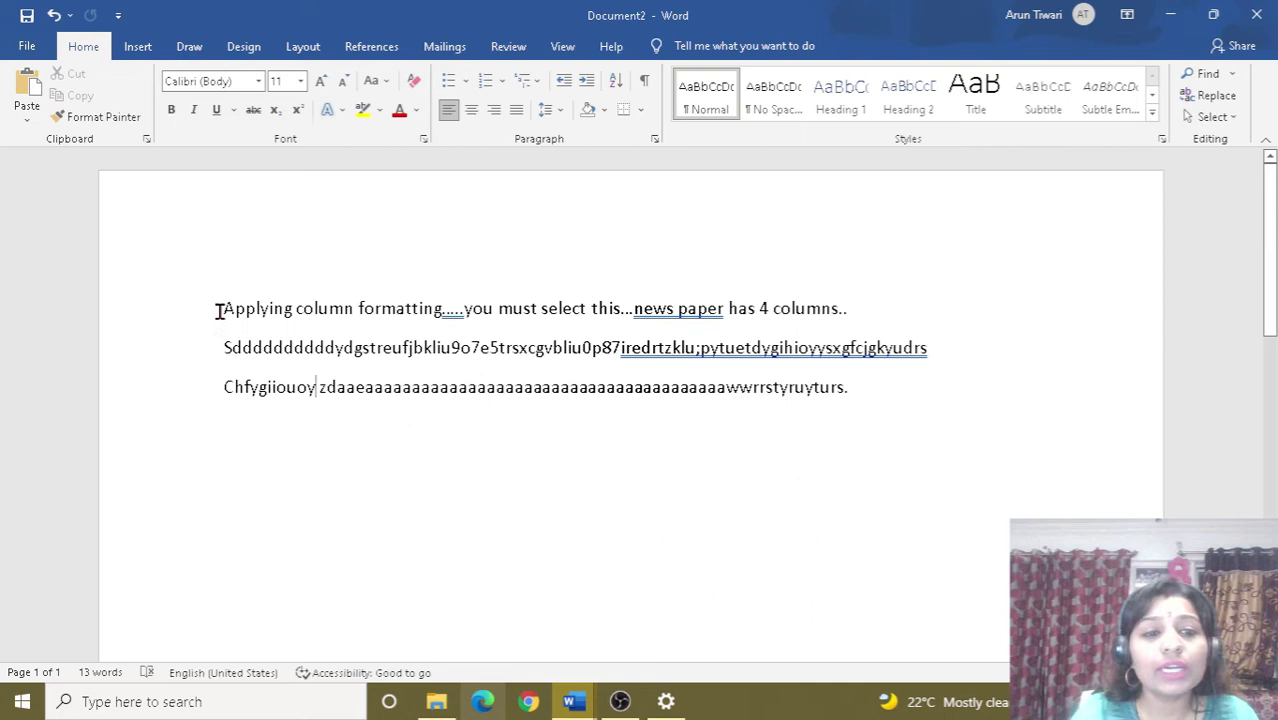
- Try the two-column and one-column layouts on all of the text in Document2
{"action": "key", "text": "ctrl+a"}
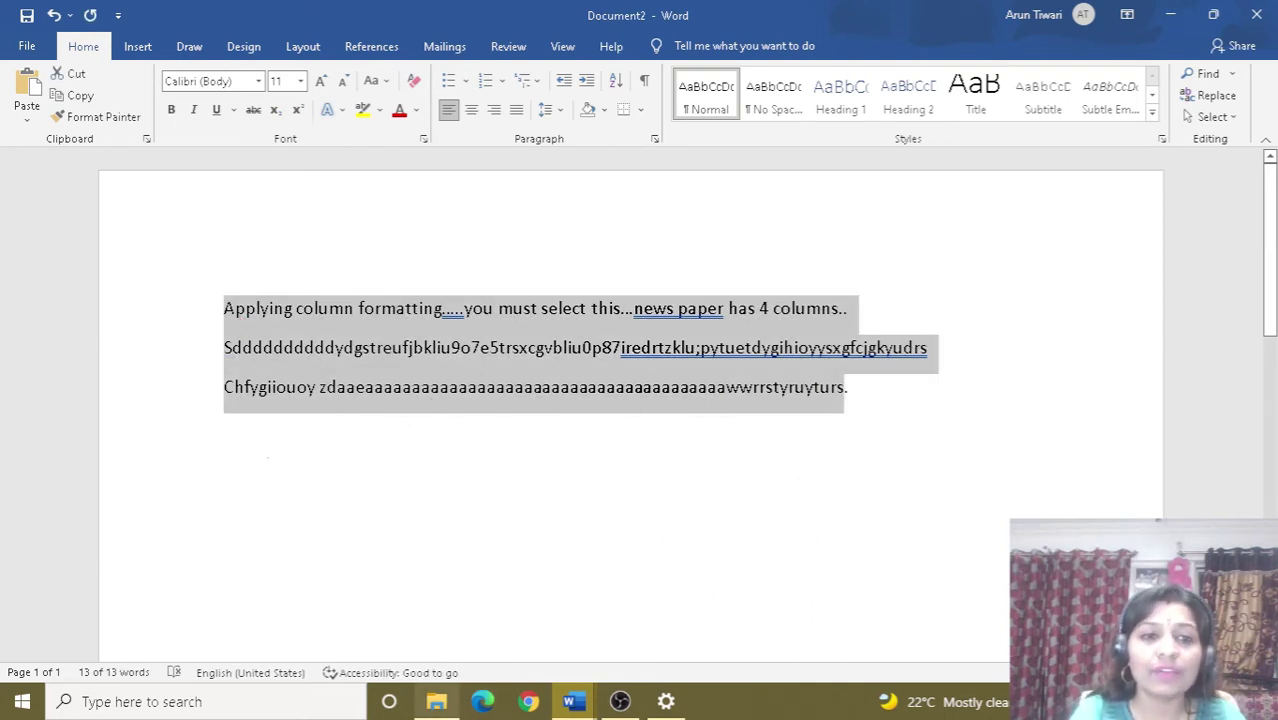
{"action": "left_click", "coordinate": [302, 46]}
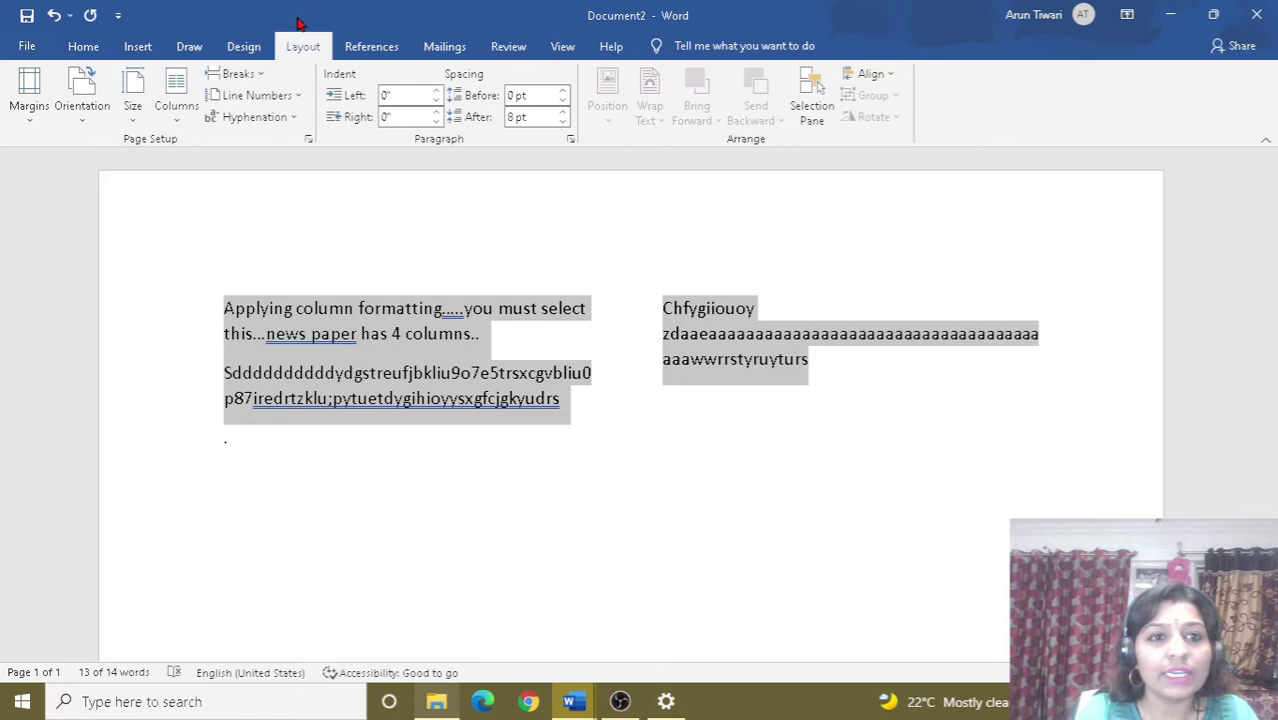
{"action": "left_click", "coordinate": [175, 97]}
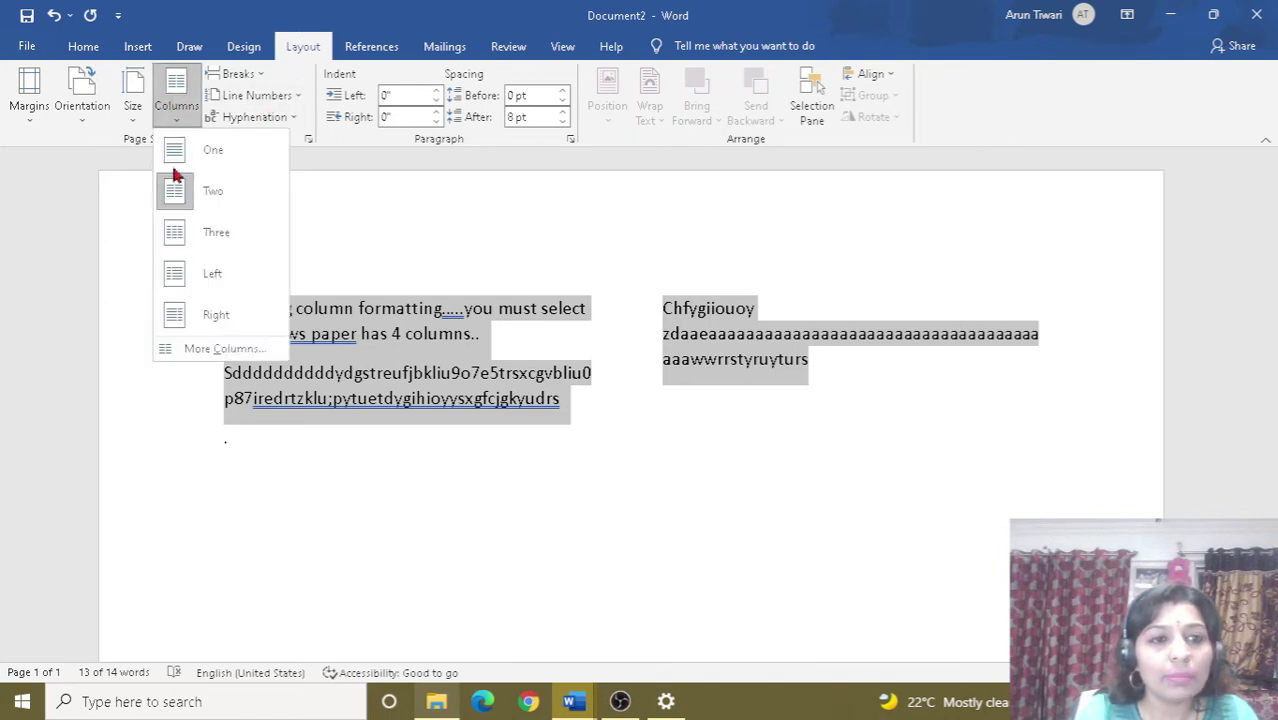
{"action": "left_click", "coordinate": [226, 160]}
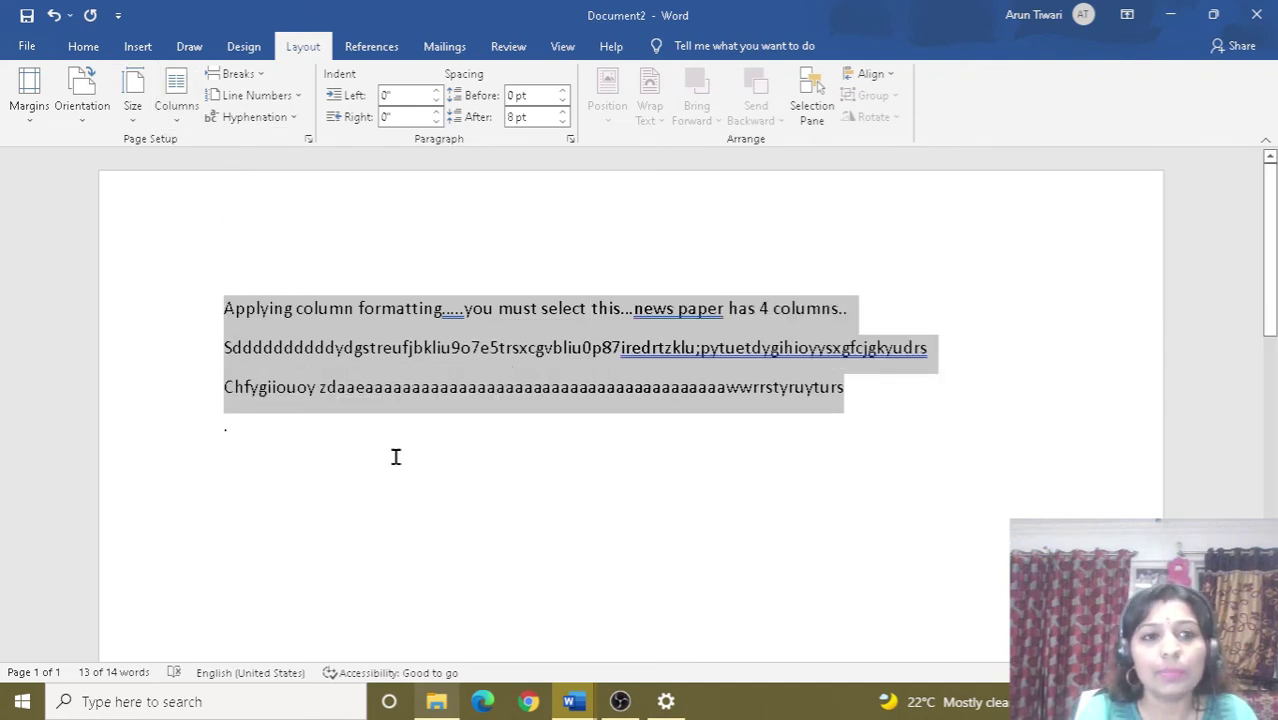
{"action": "left_click", "coordinate": [174, 90]}
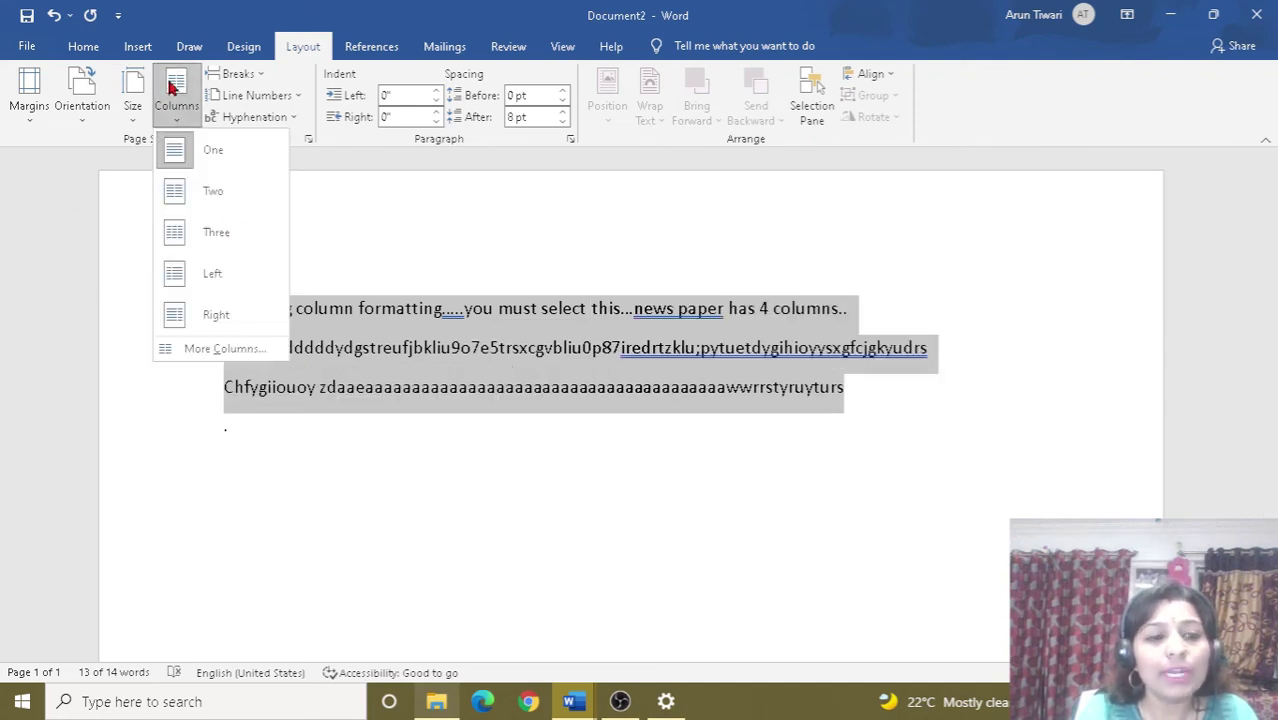
{"action": "left_click", "coordinate": [205, 192]}
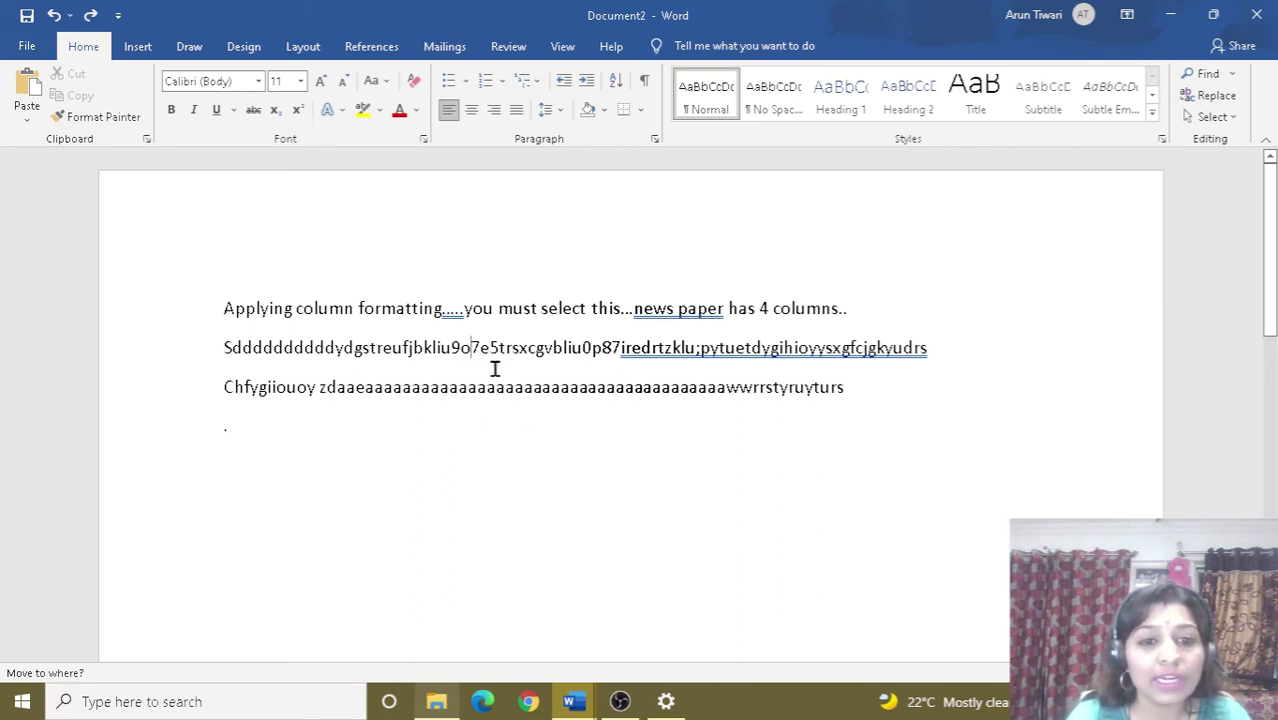
- Split the second line after "jbkliu9o" so that "7e5trsxcgvbliu0p87" starts a new paragraph
{"action": "key", "text": "alt+p"}
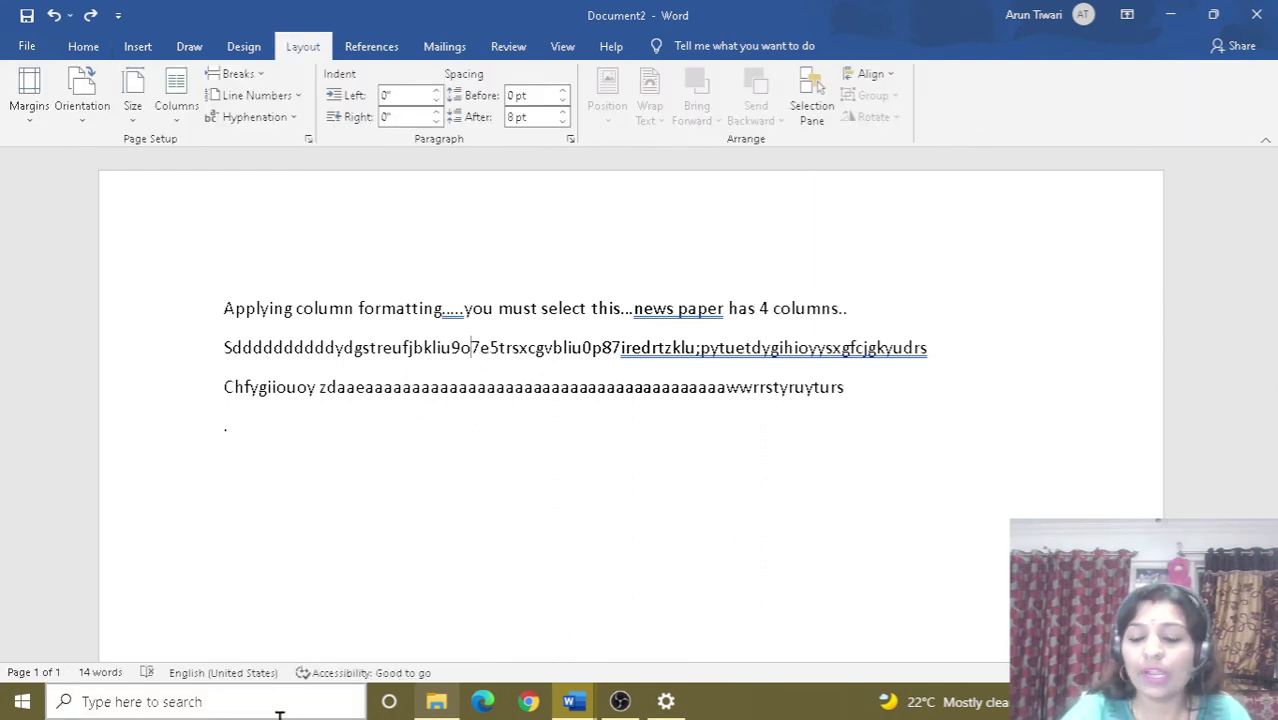
{"action": "key", "text": "Return"}
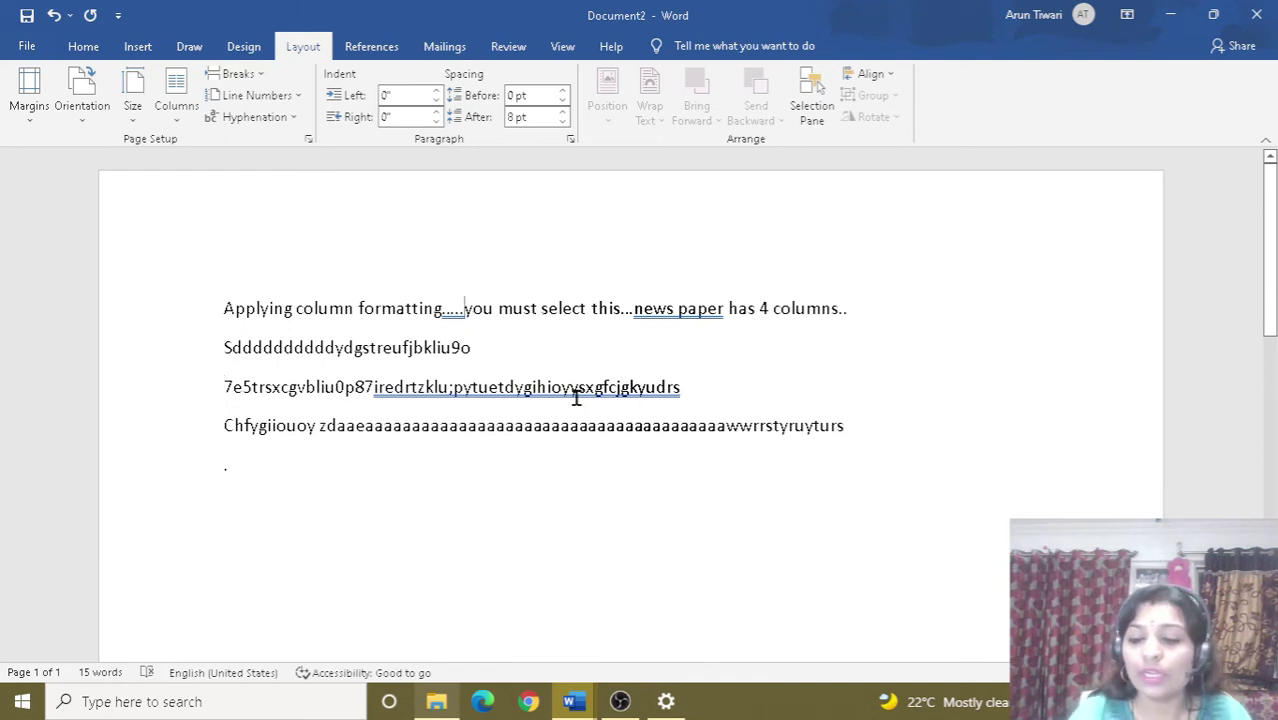
- Split the first line after "Applying column formatting....." and rejoin its two parts
{"action": "key", "text": "Return"}
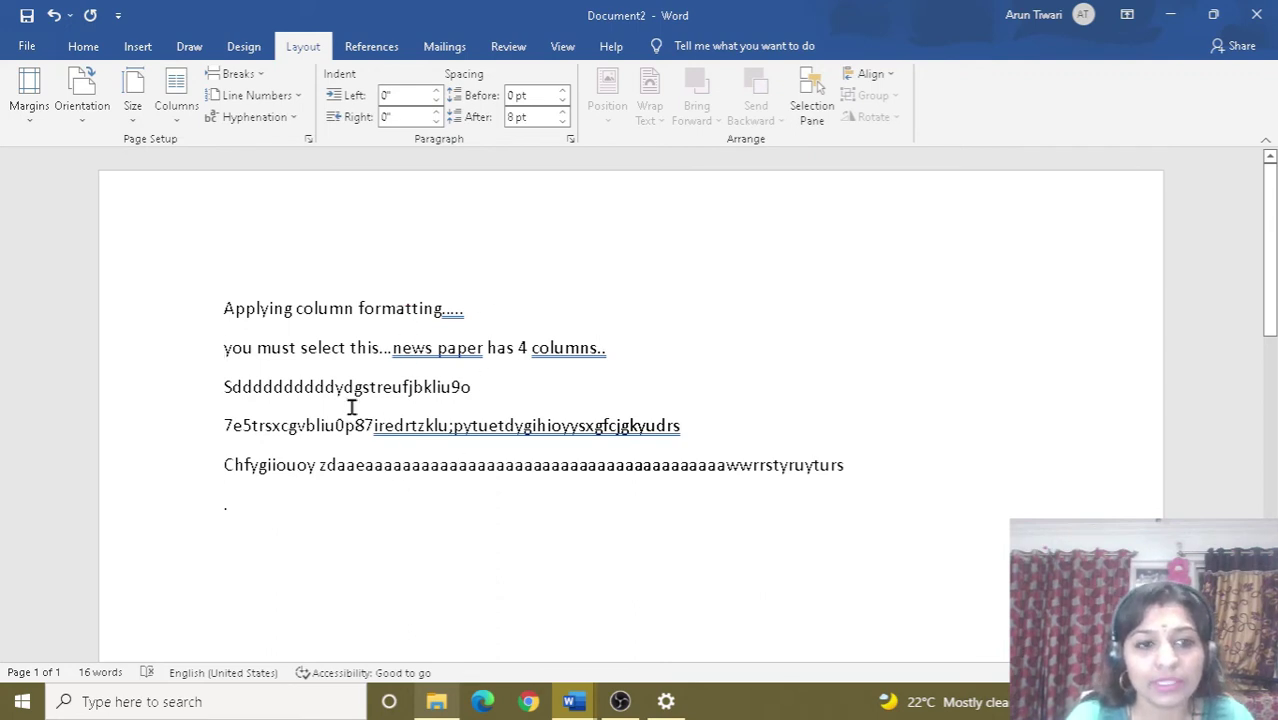
{"action": "key", "text": "BackSpace"}
{"action": "left_click", "coordinate": [215, 307]}
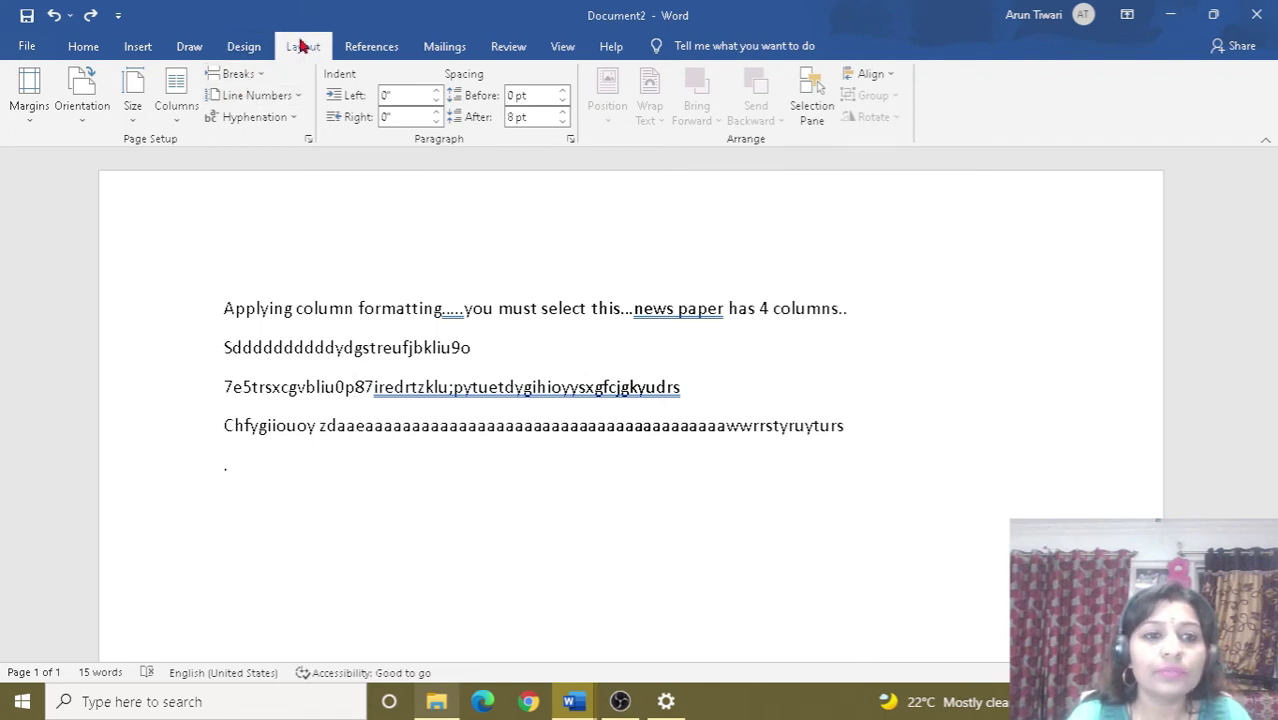
- Insert a page break before "87iredrtzklu" in the third paragraph
{"action": "left_click", "coordinate": [240, 78]}
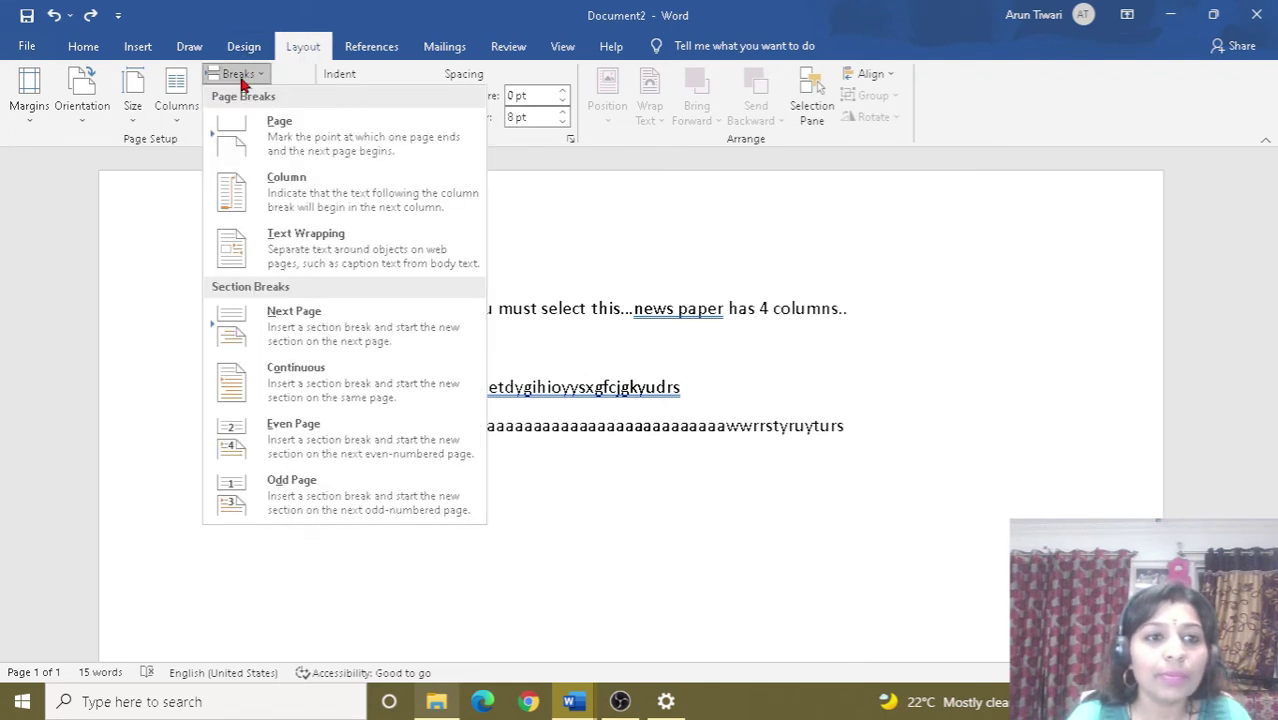
{"action": "left_click", "coordinate": [280, 125]}
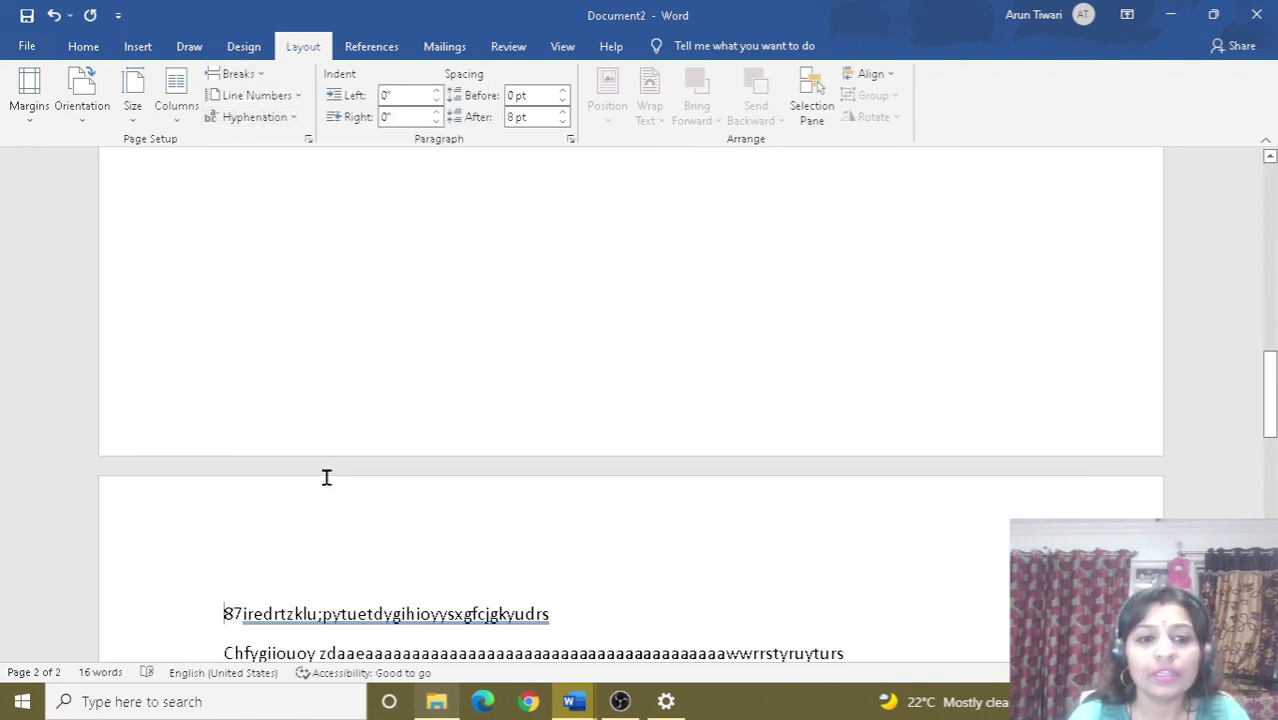
- Examine how the text is divided between the pages before and after the page break
{"action": "scroll", "coordinate": [326, 477], "scroll_direction": "up", "scroll_amount": 1}
{"action": "scroll", "coordinate": [326, 477], "scroll_direction": "up", "scroll_amount": 2}
{"action": "scroll", "coordinate": [322, 471], "scroll_direction": "down", "scroll_amount": 6}
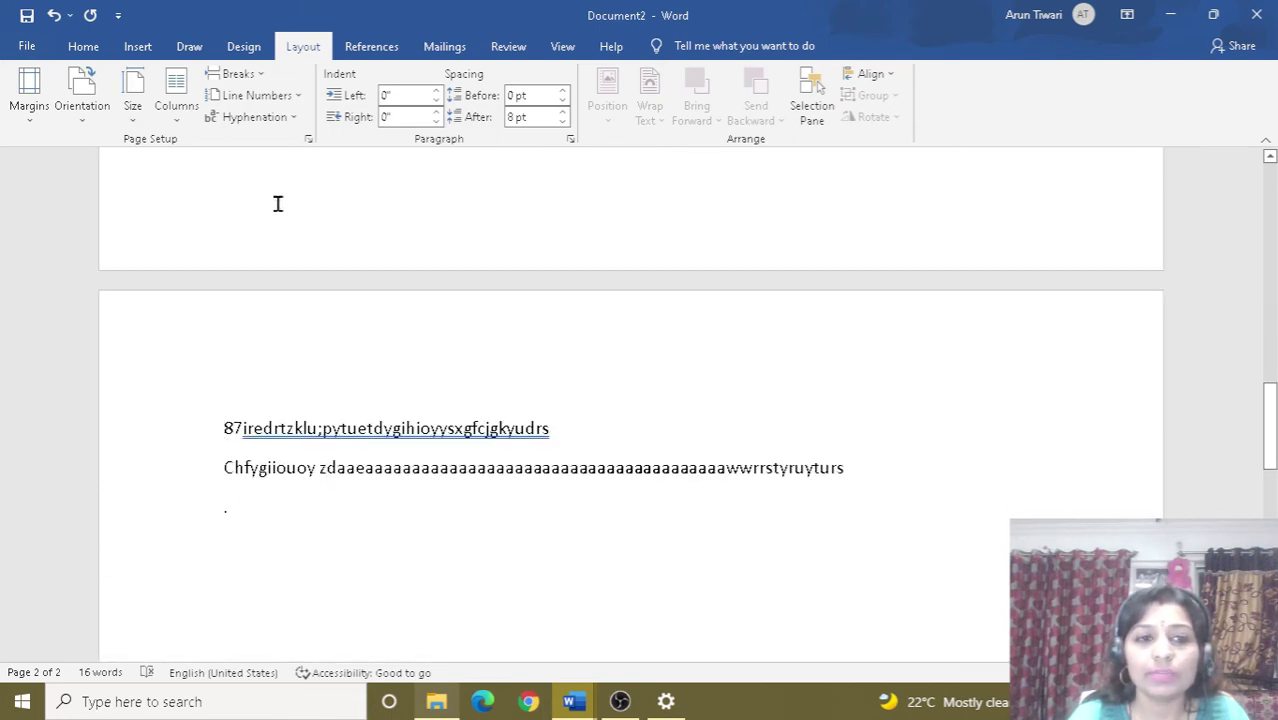
{"action": "scroll", "coordinate": [326, 351], "scroll_direction": "up", "scroll_amount": 10}
{"action": "scroll", "coordinate": [341, 362], "scroll_direction": "up", "scroll_amount": 2}
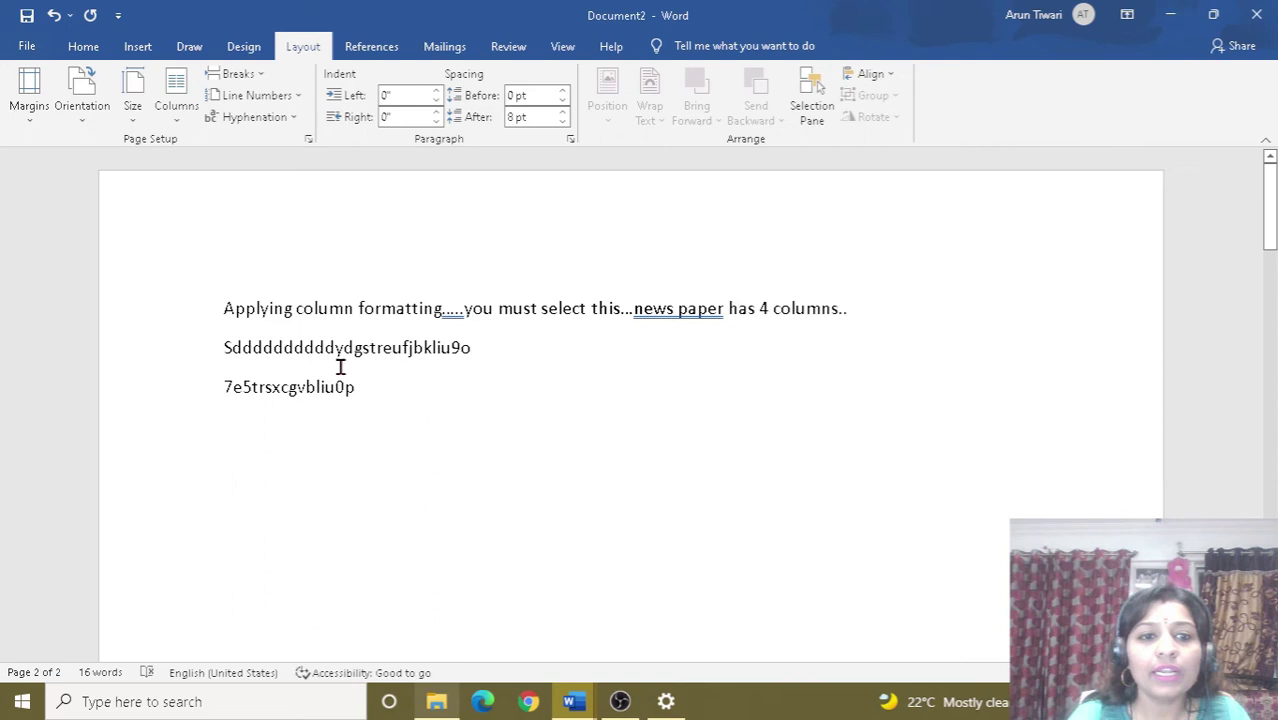
{"action": "scroll", "coordinate": [294, 288], "scroll_direction": "down", "scroll_amount": 5}
{"action": "scroll", "coordinate": [451, 540], "scroll_direction": "down", "scroll_amount": 8}
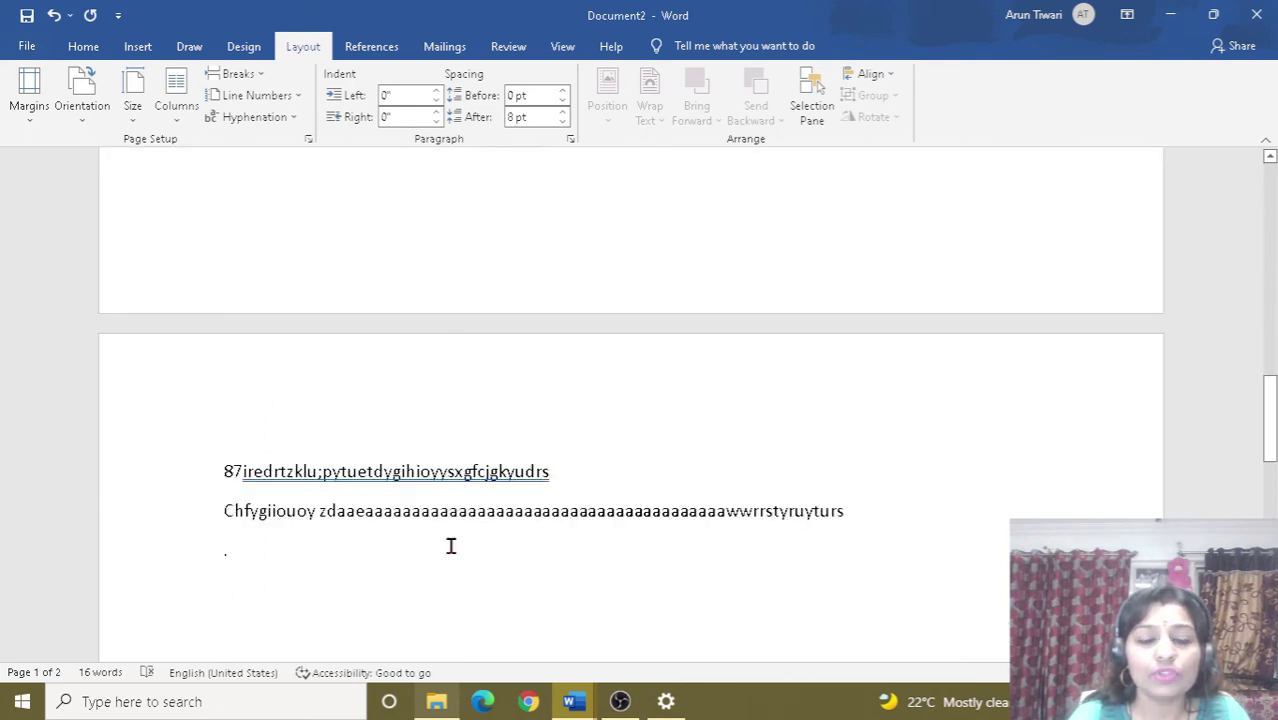
{"action": "scroll", "coordinate": [265, 260], "scroll_direction": "up", "scroll_amount": 2}
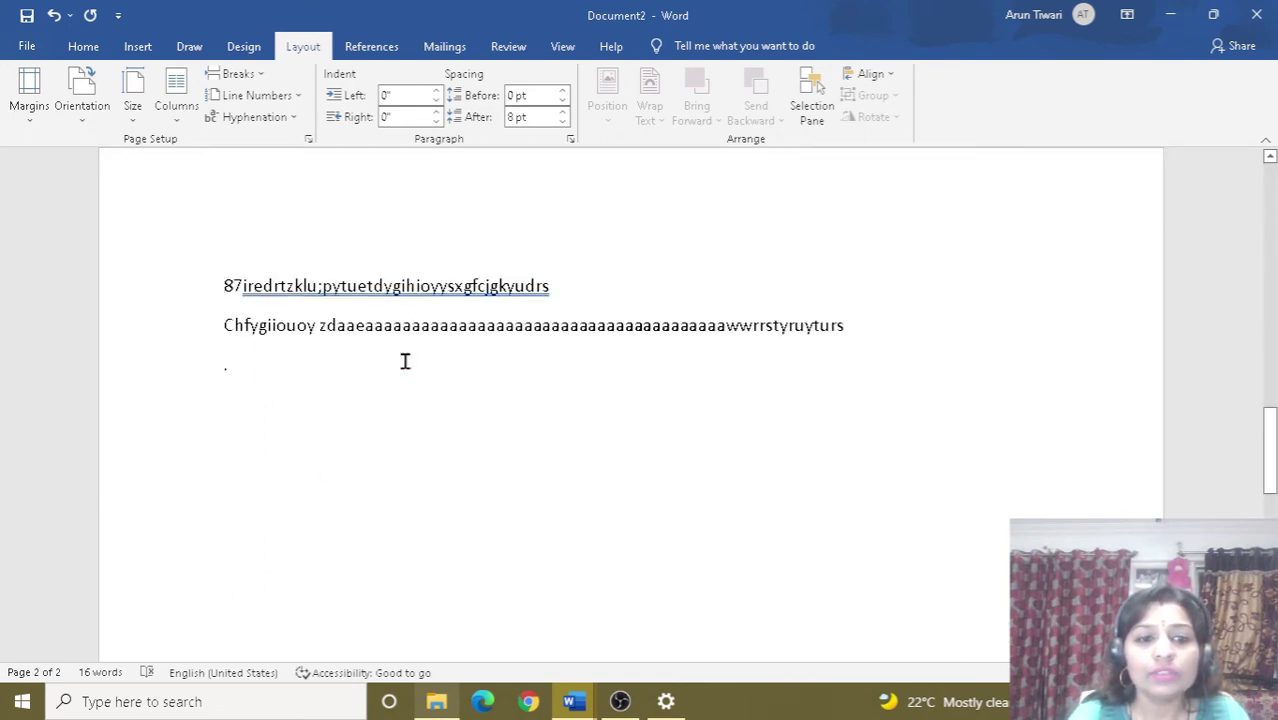
{"action": "scroll", "coordinate": [548, 457], "scroll_direction": "up", "scroll_amount": 3}
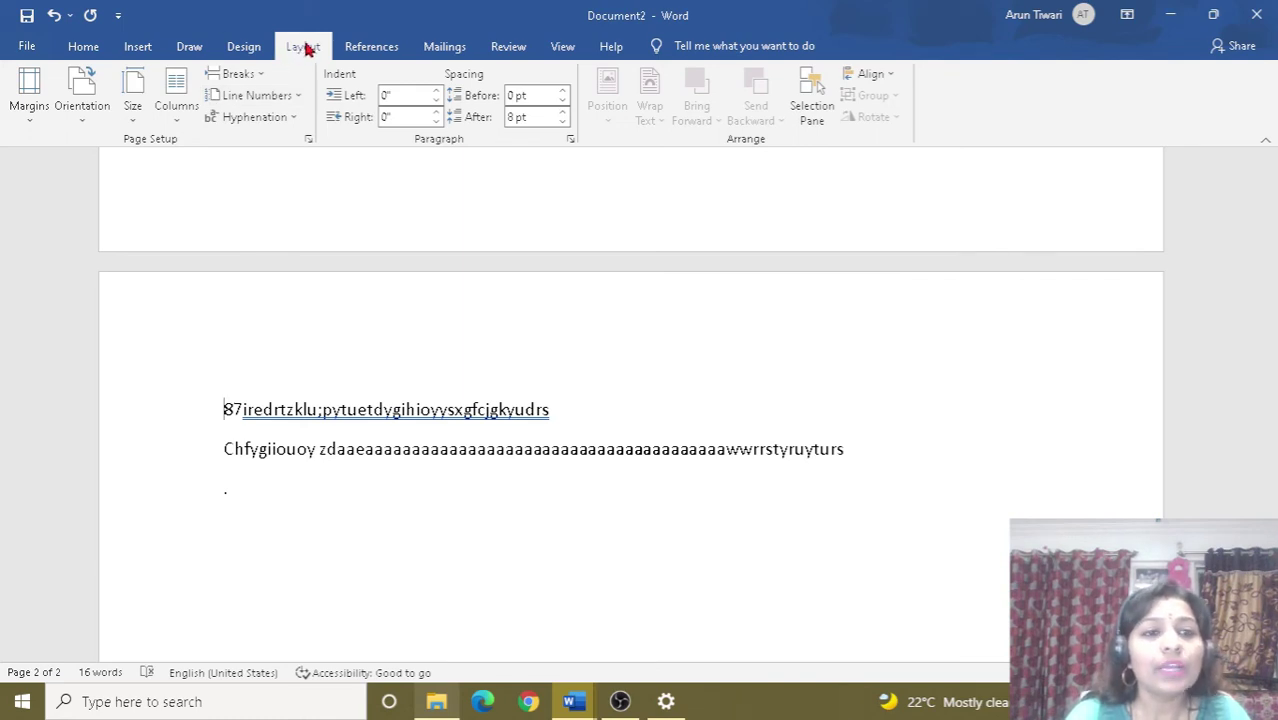
- Insert another page break before "87iredrtzklu" and undo both page breaks
{"action": "left_click", "coordinate": [236, 76]}
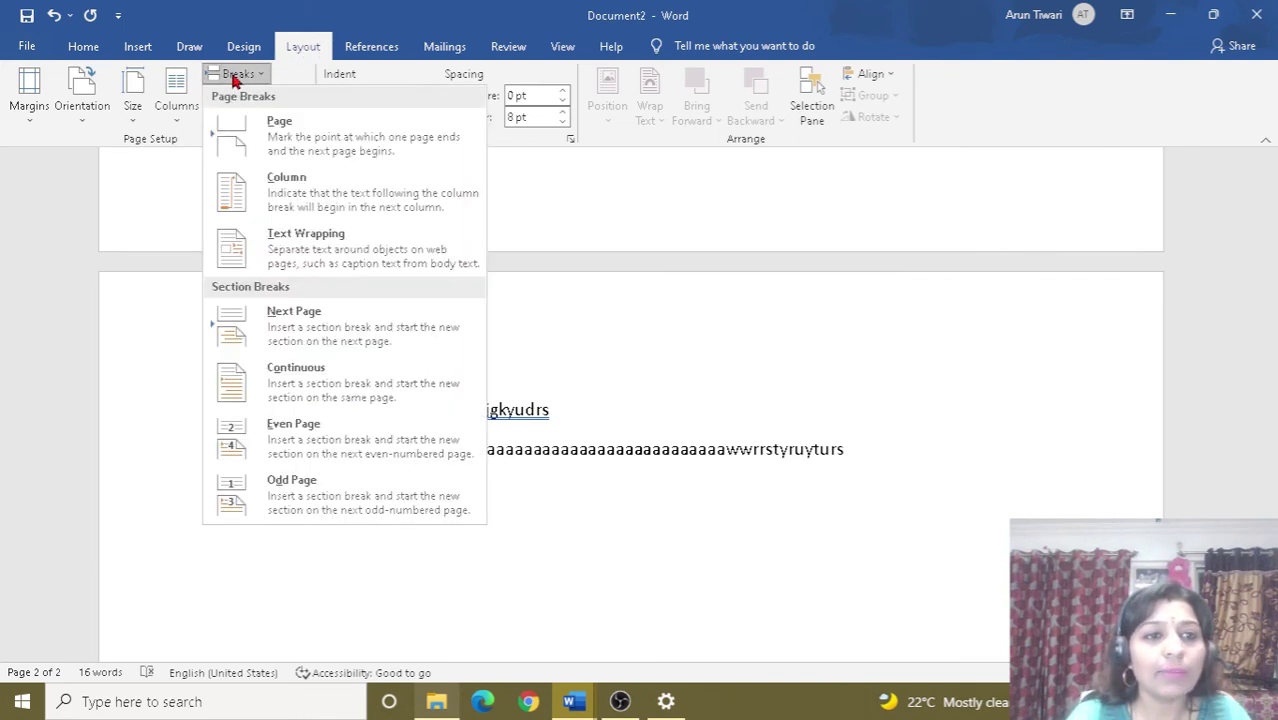
{"action": "left_click", "coordinate": [245, 135]}
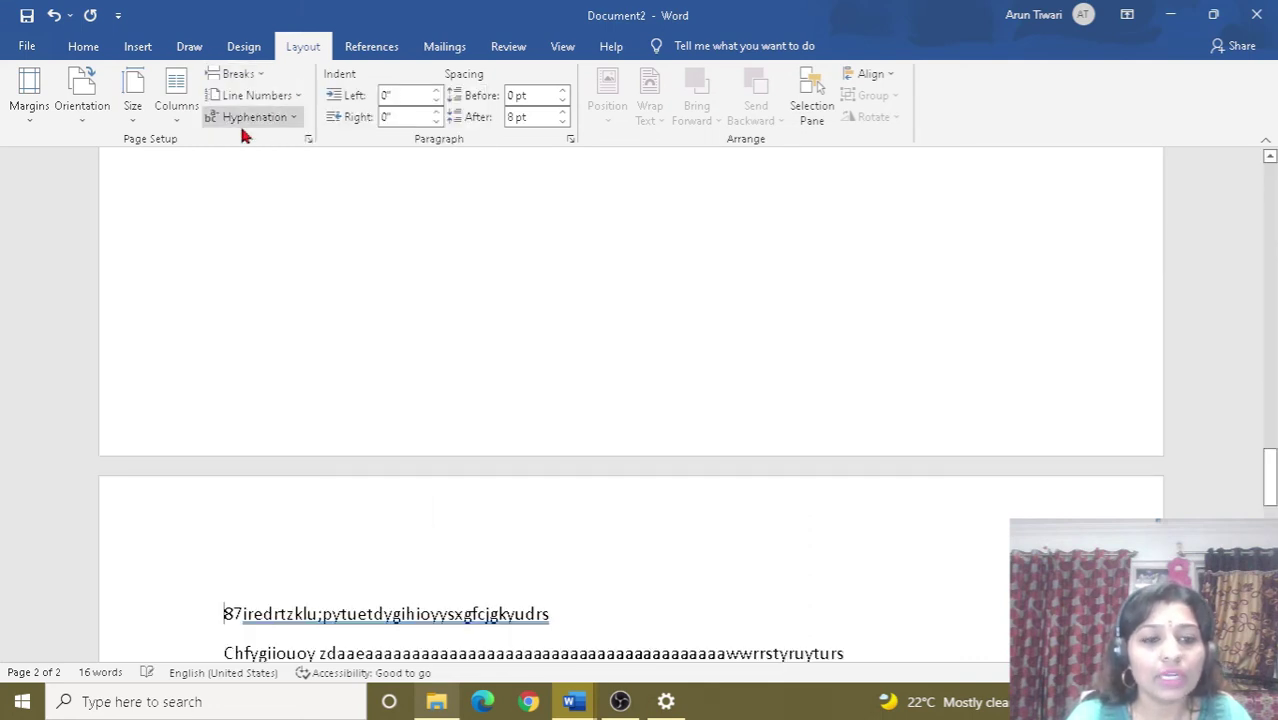
{"action": "scroll", "coordinate": [728, 445], "scroll_direction": "down", "scroll_amount": 3}
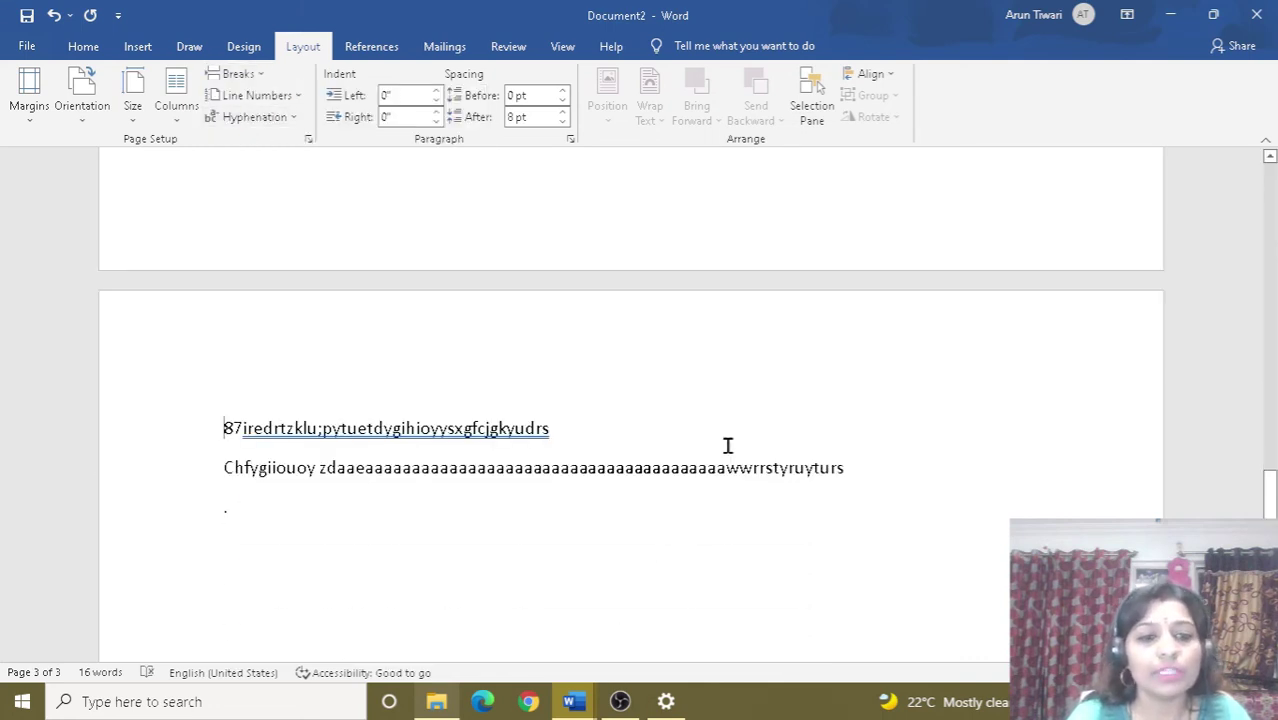
{"action": "scroll", "coordinate": [728, 445], "scroll_direction": "up", "scroll_amount": 1}
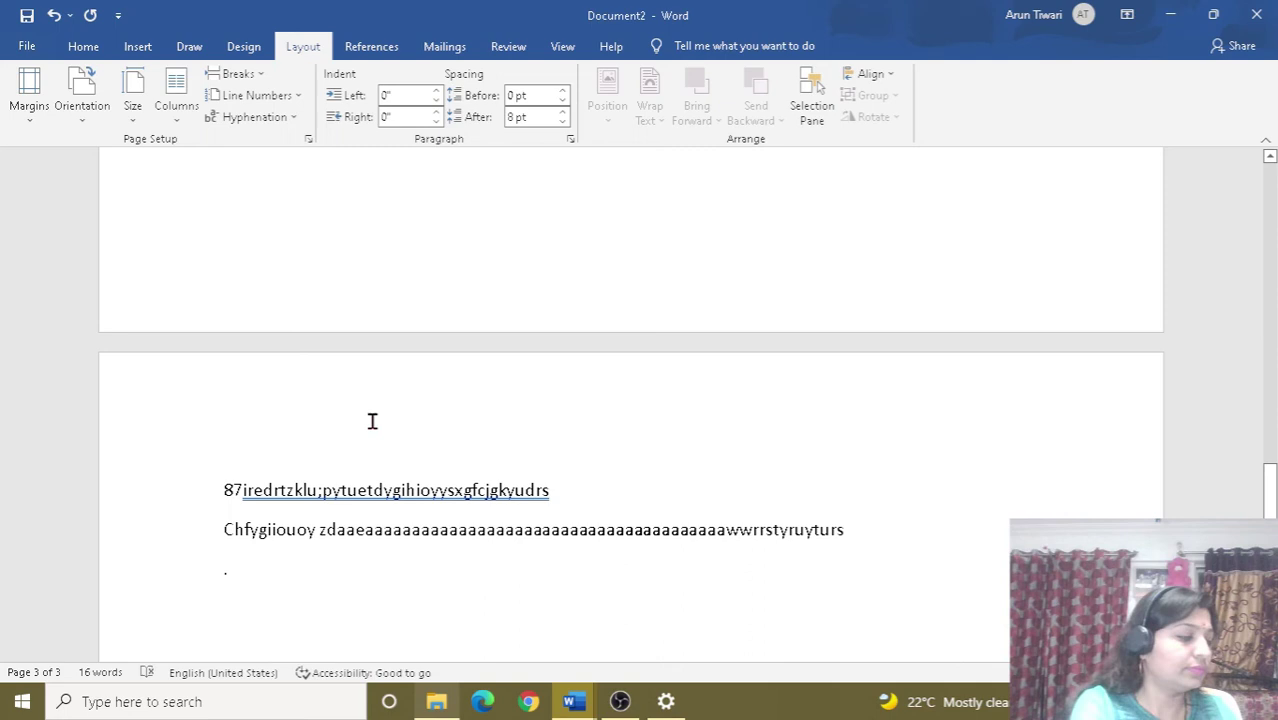
{"action": "key", "text": "ctrl+z"}
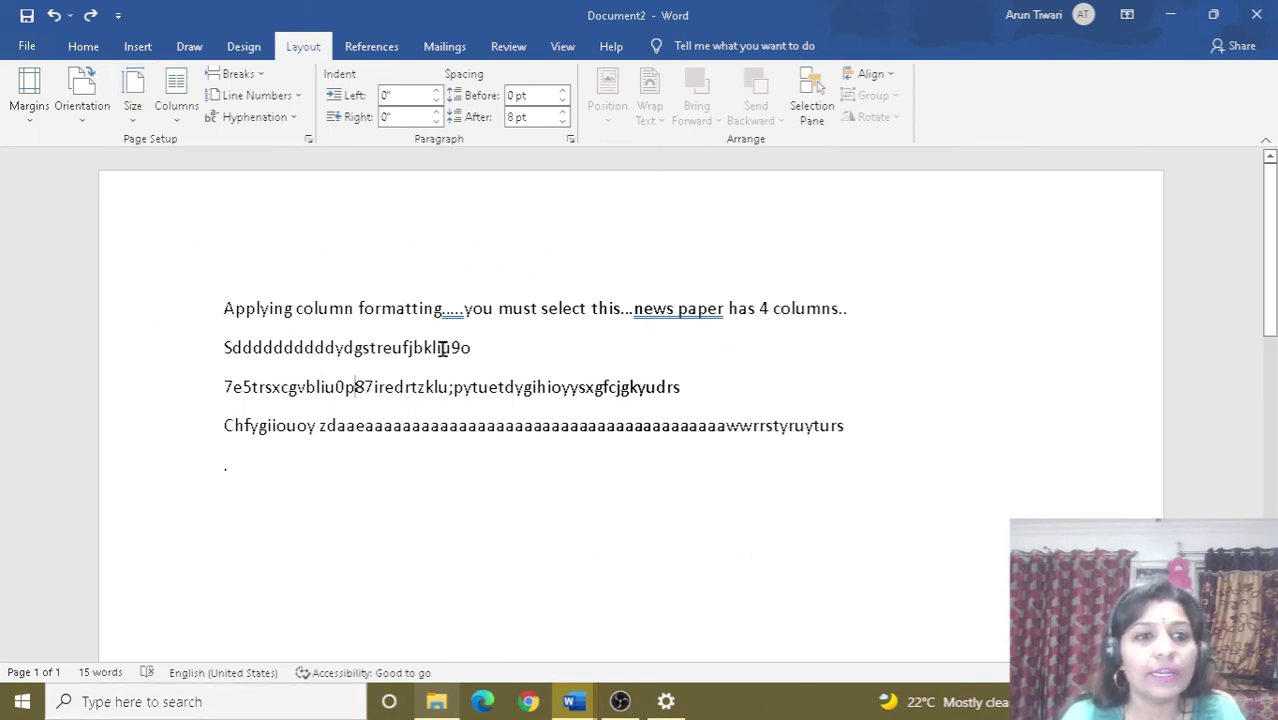
- Set the paper size to A5, select part of the first line, and switch the paper size to A4
{"action": "left_click", "coordinate": [138, 86]}
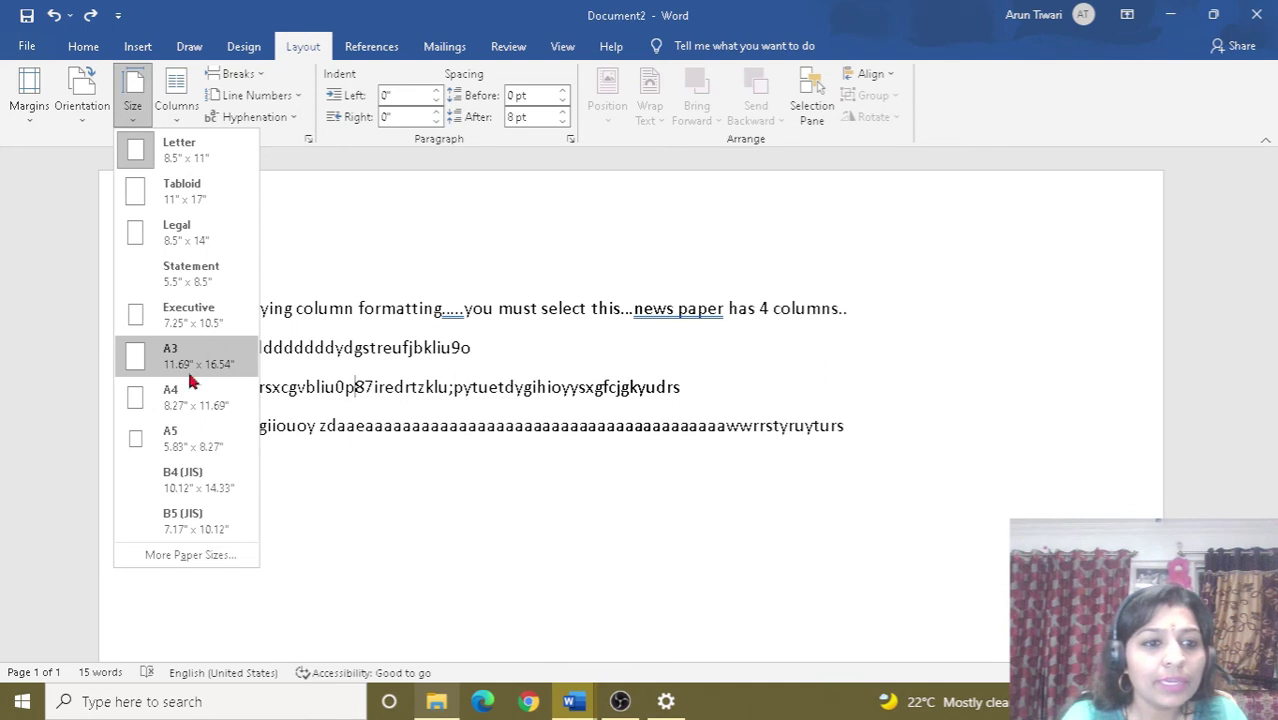
{"action": "left_click", "coordinate": [211, 452]}
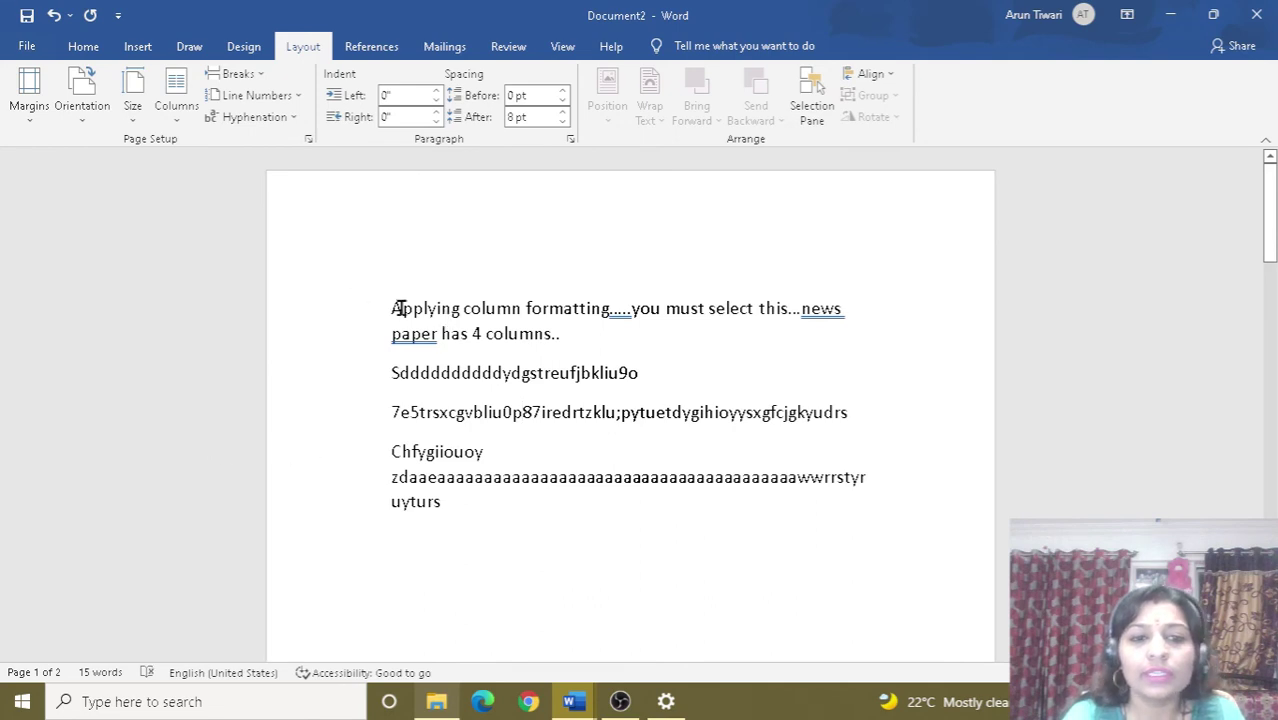
{"action": "left_click_drag", "start_coordinate": [390, 306], "coordinate": [416, 531]}
{"action": "key", "text": "ctrl+z"}
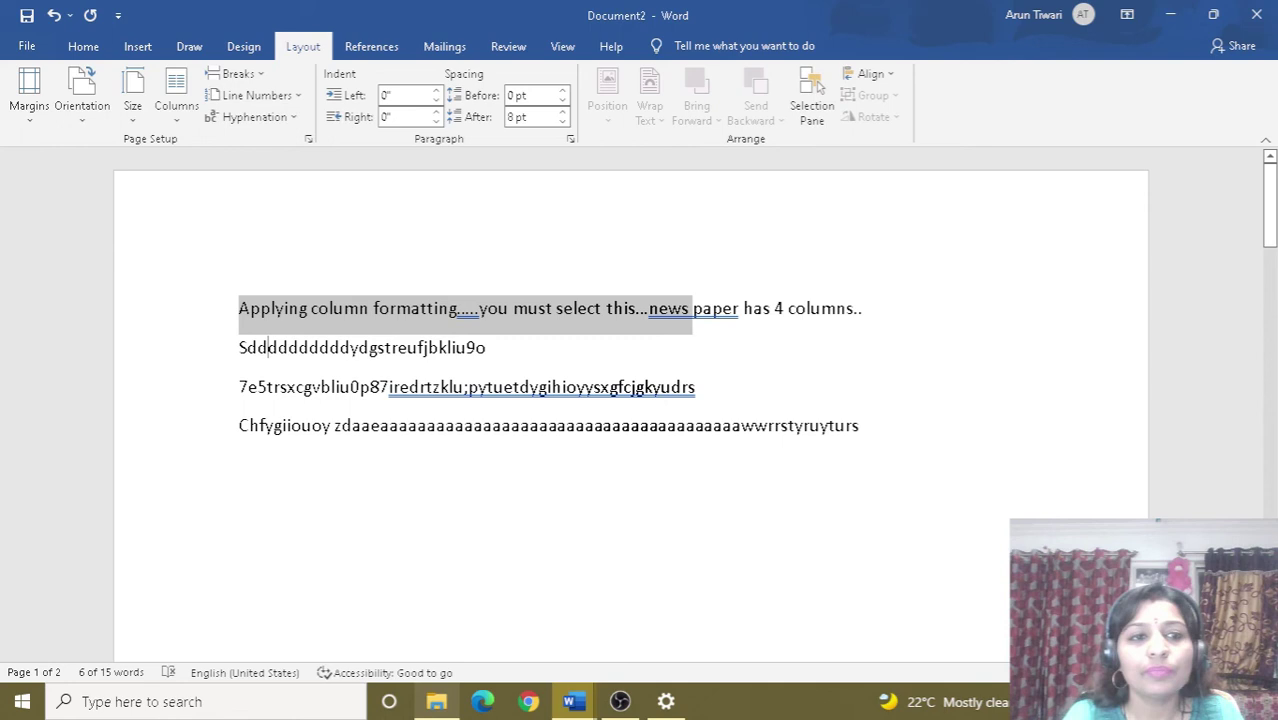
- Set the paper size to B4 (JIS) and return it to Letter
{"action": "left_click", "coordinate": [131, 96]}
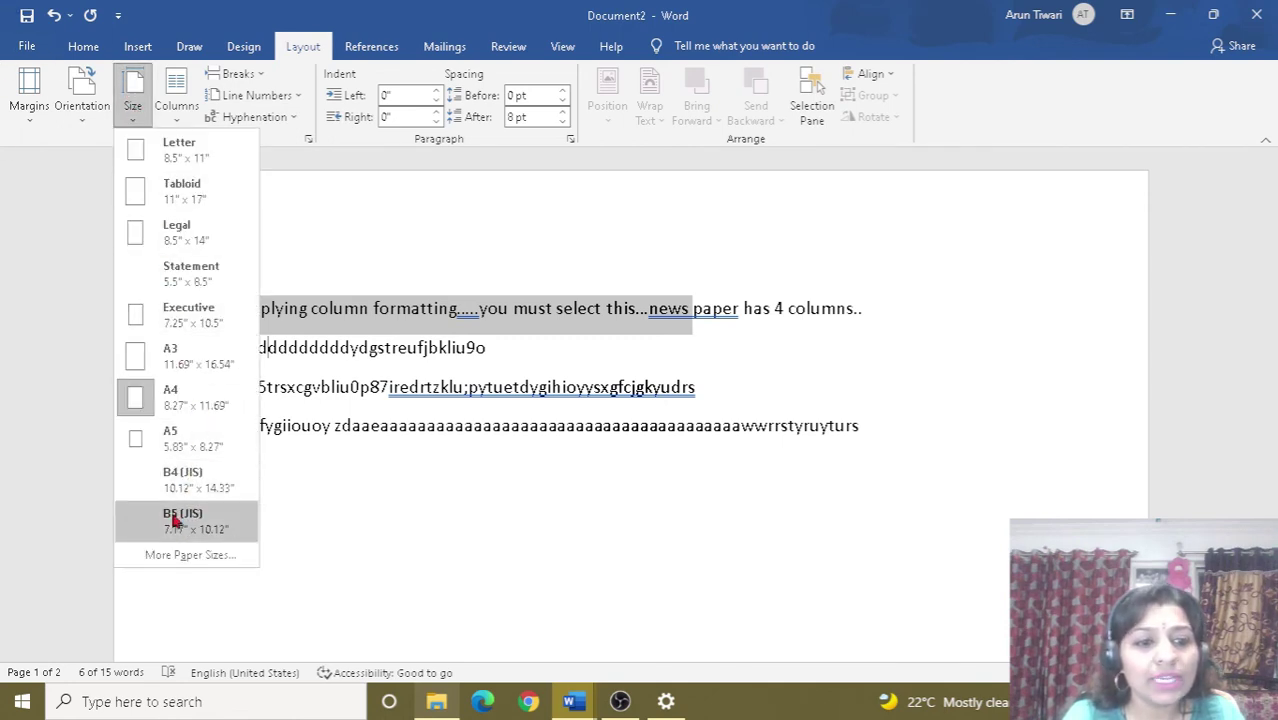
{"action": "left_click", "coordinate": [175, 480]}
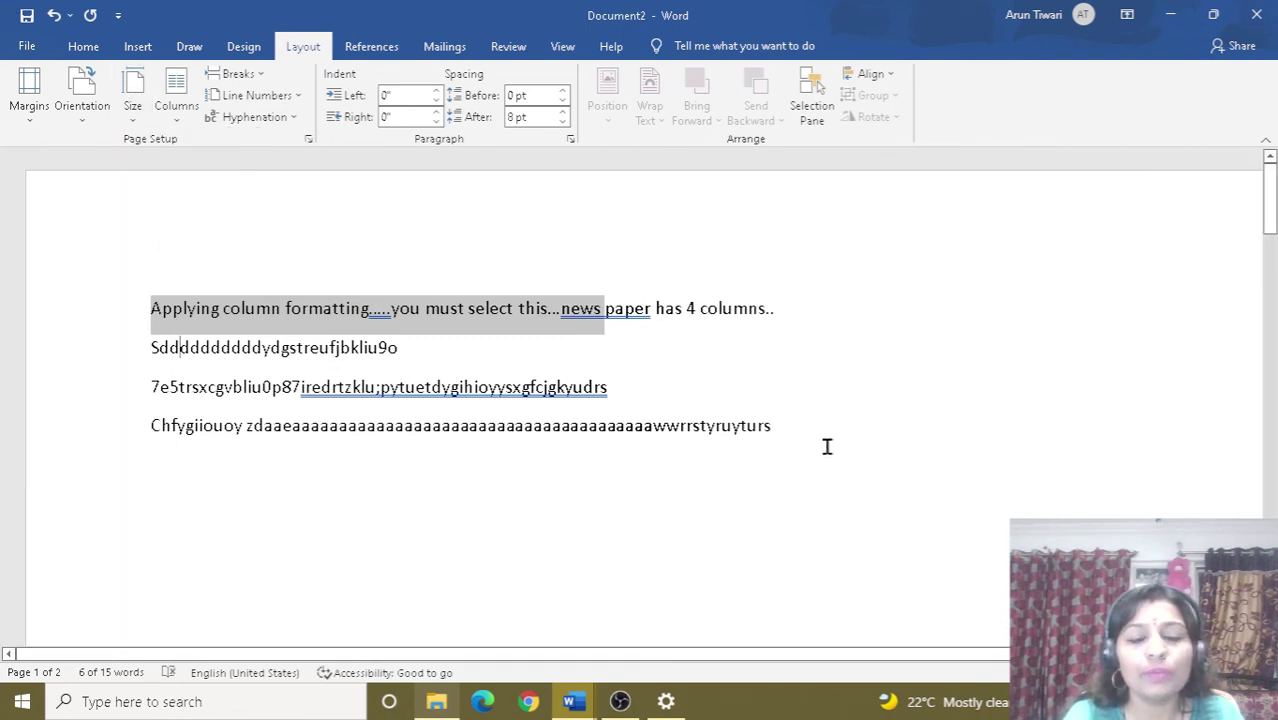
{"action": "left_click", "coordinate": [133, 98]}
{"action": "left_click", "coordinate": [200, 155]}
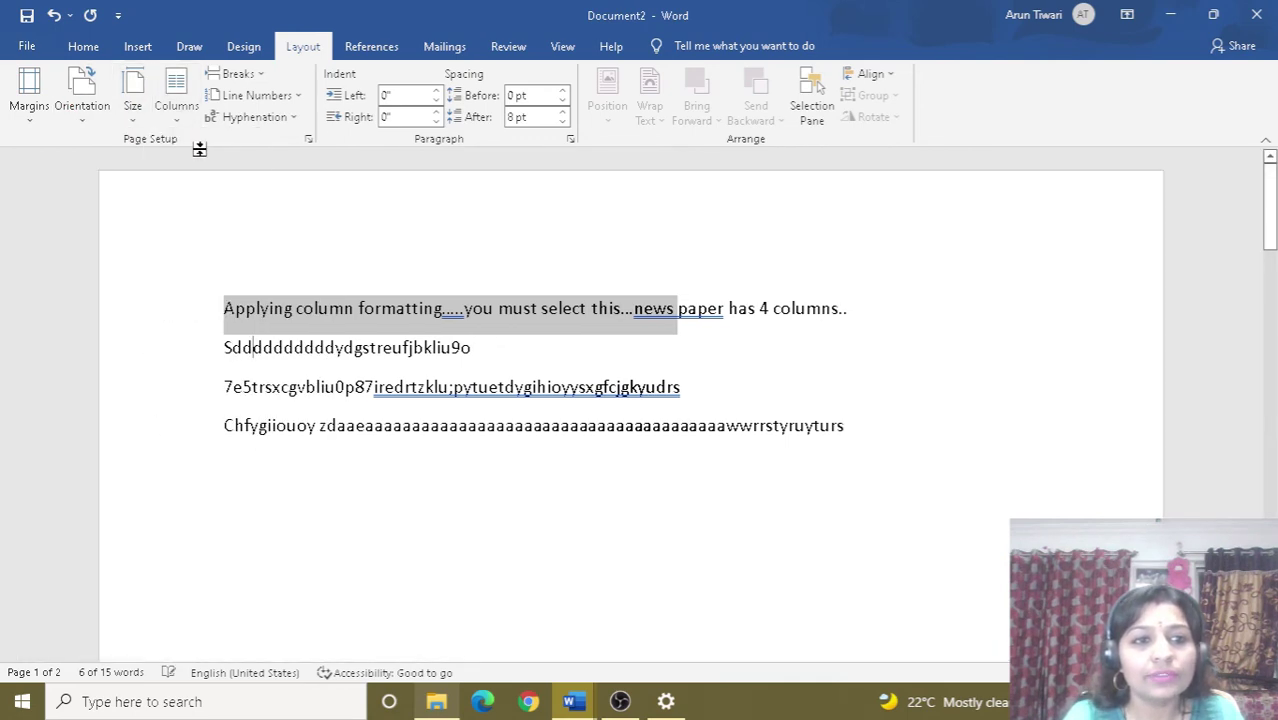
- Set the document's paper size to Legal, 8.5" x 14"
{"action": "left_click", "coordinate": [132, 100]}
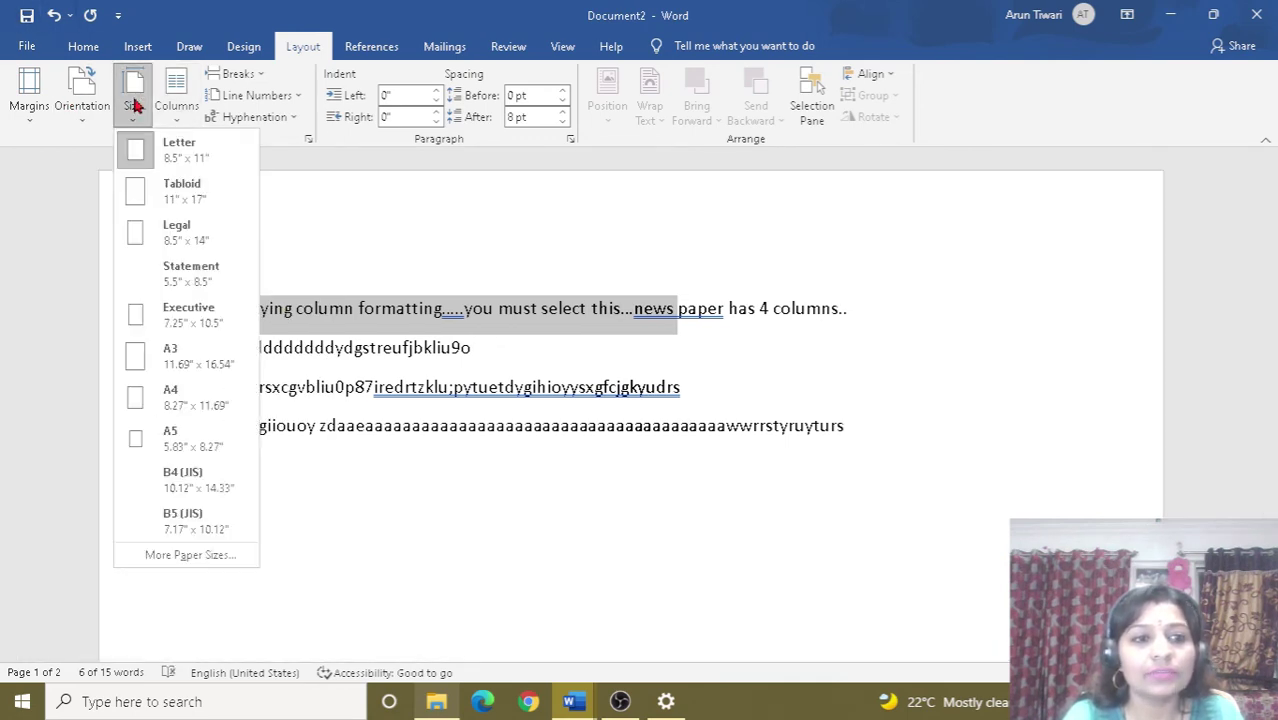
{"action": "left_click", "coordinate": [189, 236]}
{"action": "left_click", "coordinate": [193, 222]}
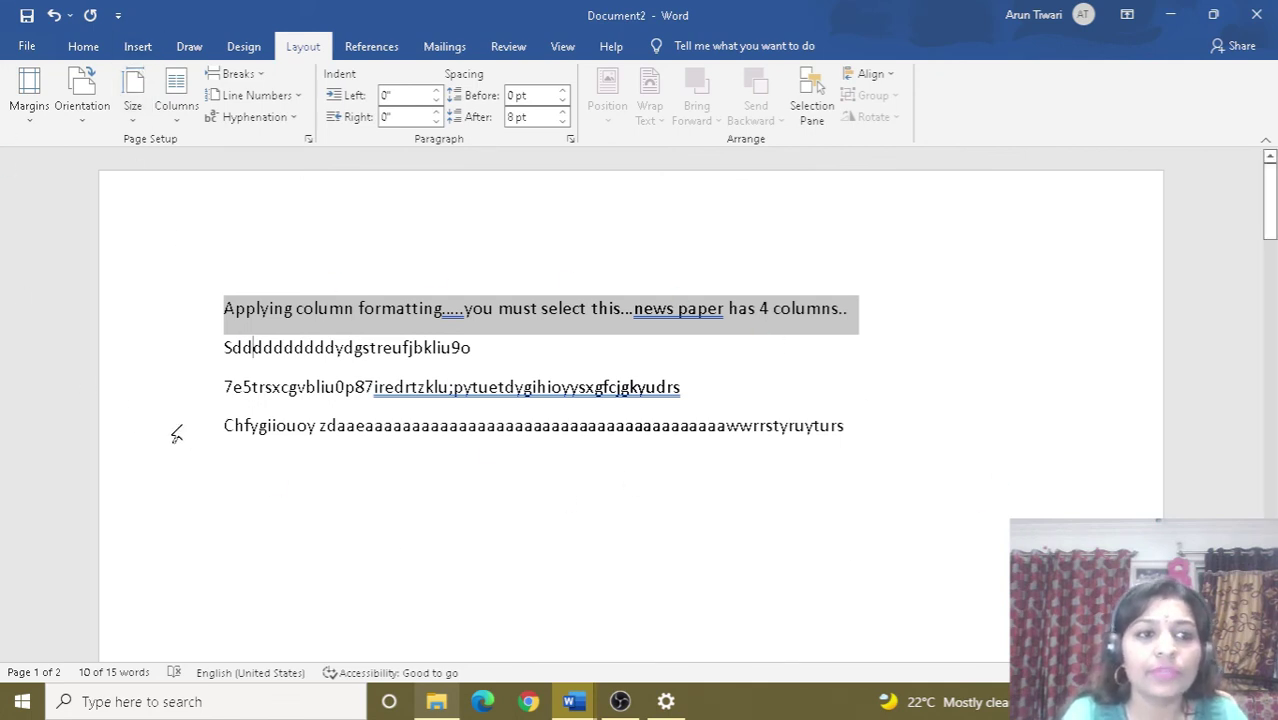
- Switch the page orientation to landscape and return it to portrait
{"action": "left_click", "coordinate": [74, 92]}
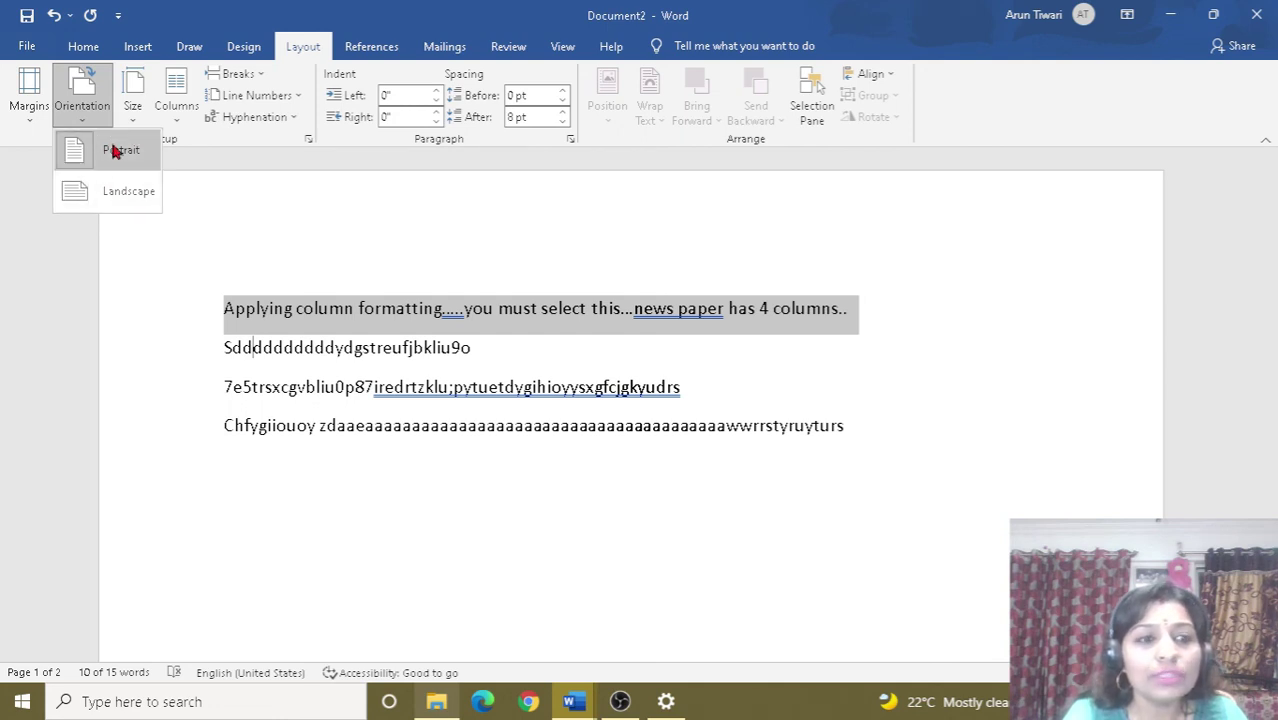
{"action": "left_click", "coordinate": [119, 199]}
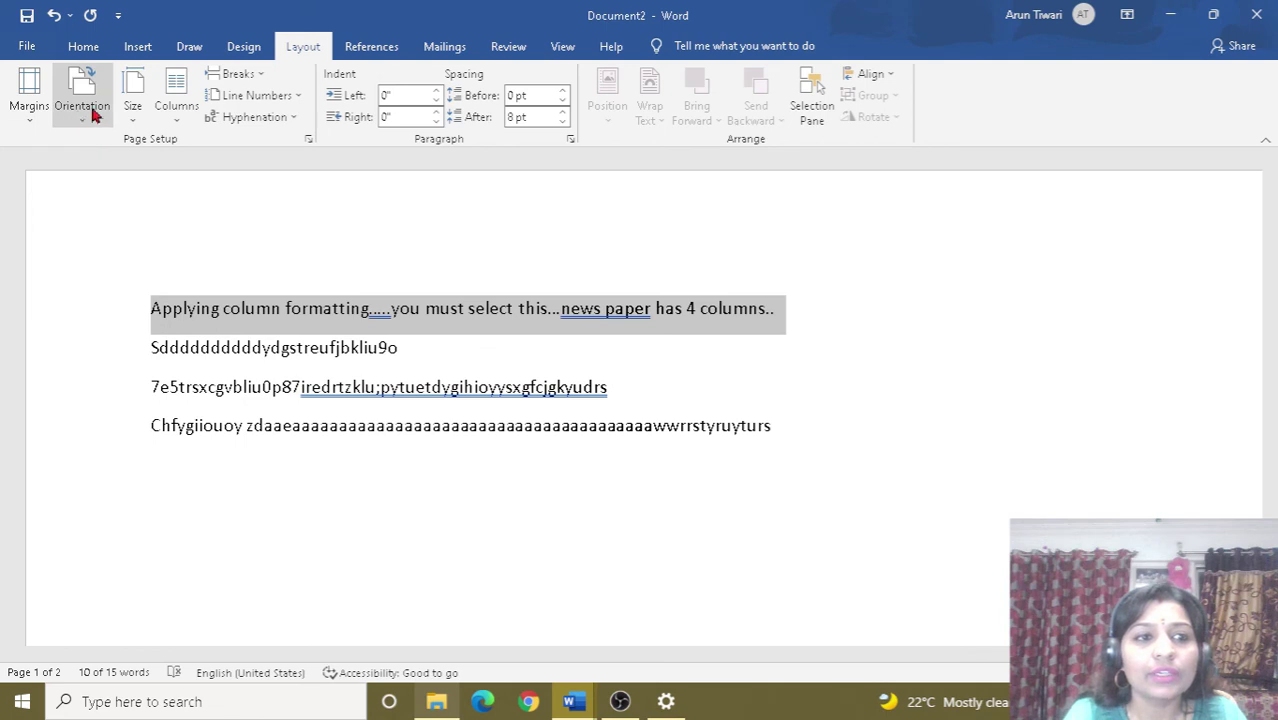
{"action": "left_click", "coordinate": [82, 106]}
{"action": "left_click", "coordinate": [121, 155]}
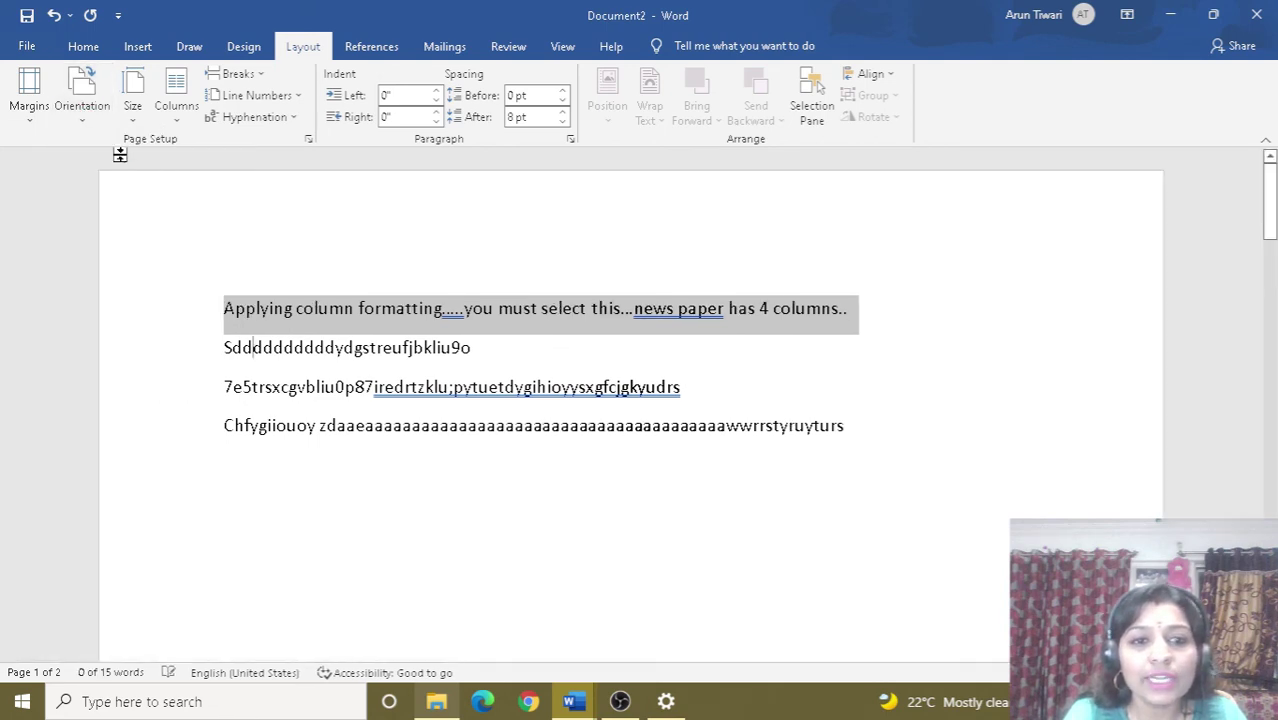
- Extend the selection to all four lines of text, switch the page to landscape, and set it back to portrait
{"action": "key", "text": "shift+Down"}
{"action": "key", "text": "shift+Down"}
{"action": "key", "text": "shift+Down"}
{"action": "left_click", "coordinate": [84, 110]}
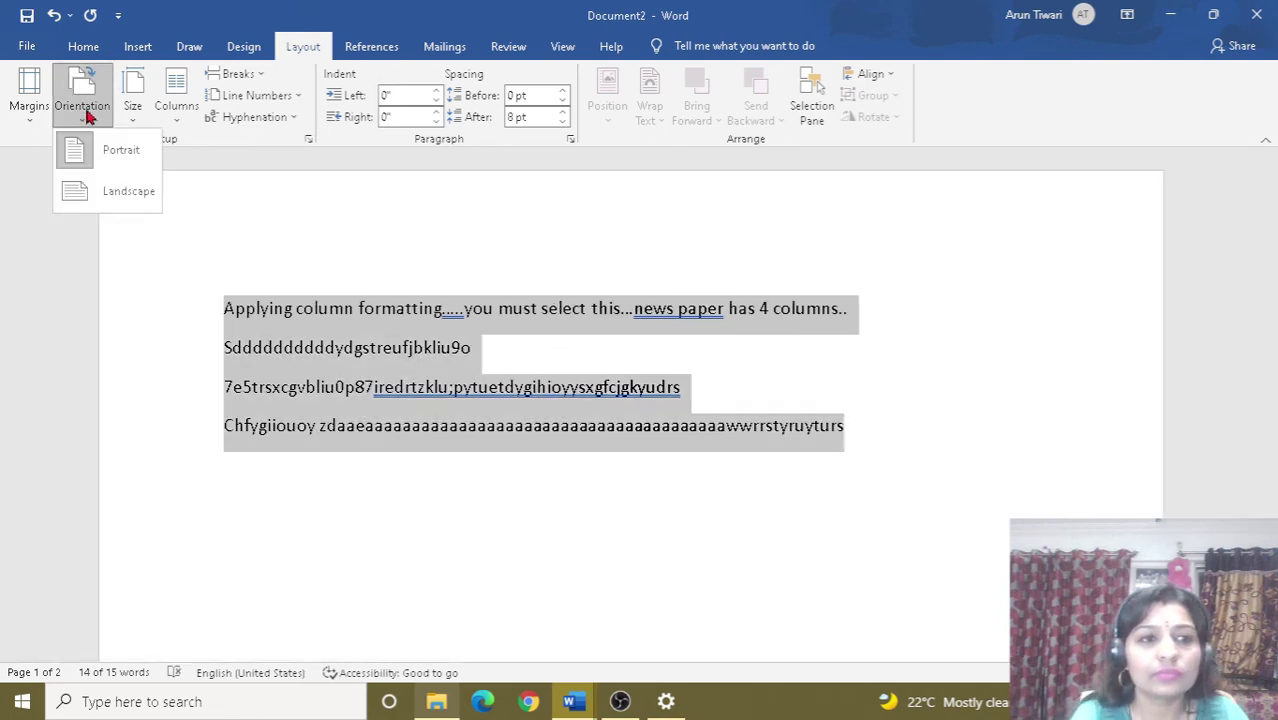
{"action": "left_click", "coordinate": [111, 200]}
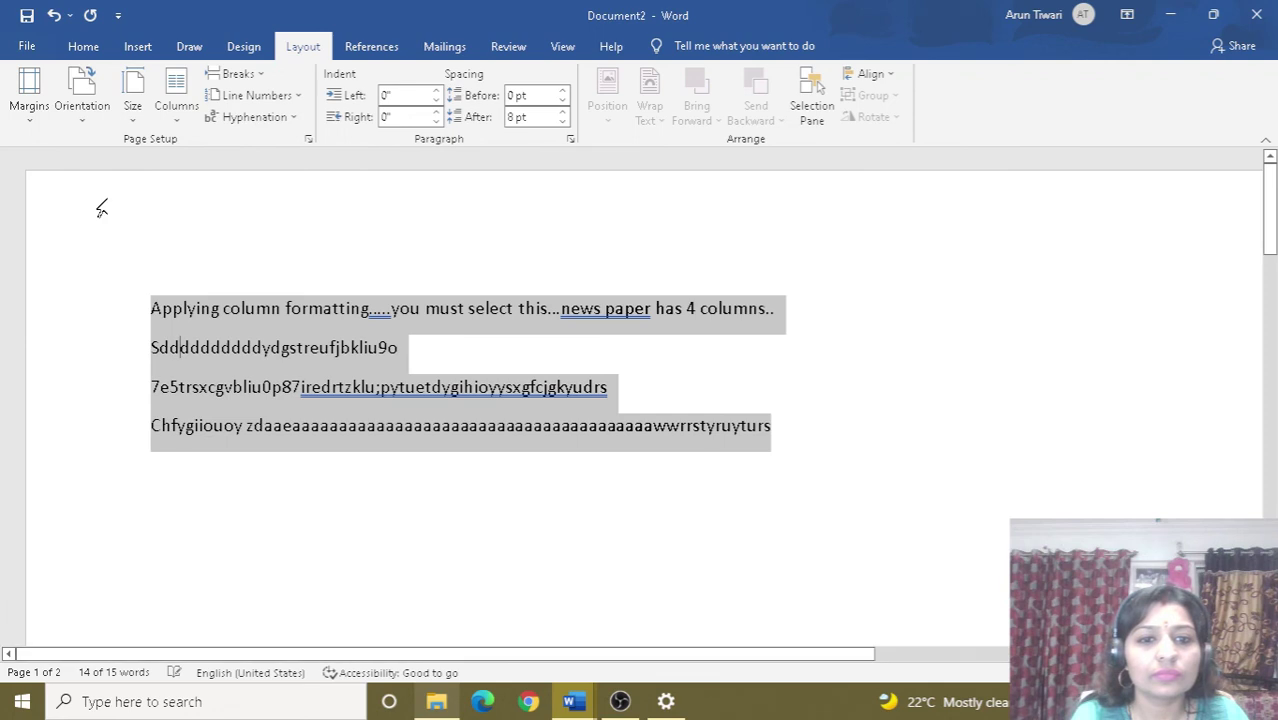
{"action": "left_click", "coordinate": [82, 112]}
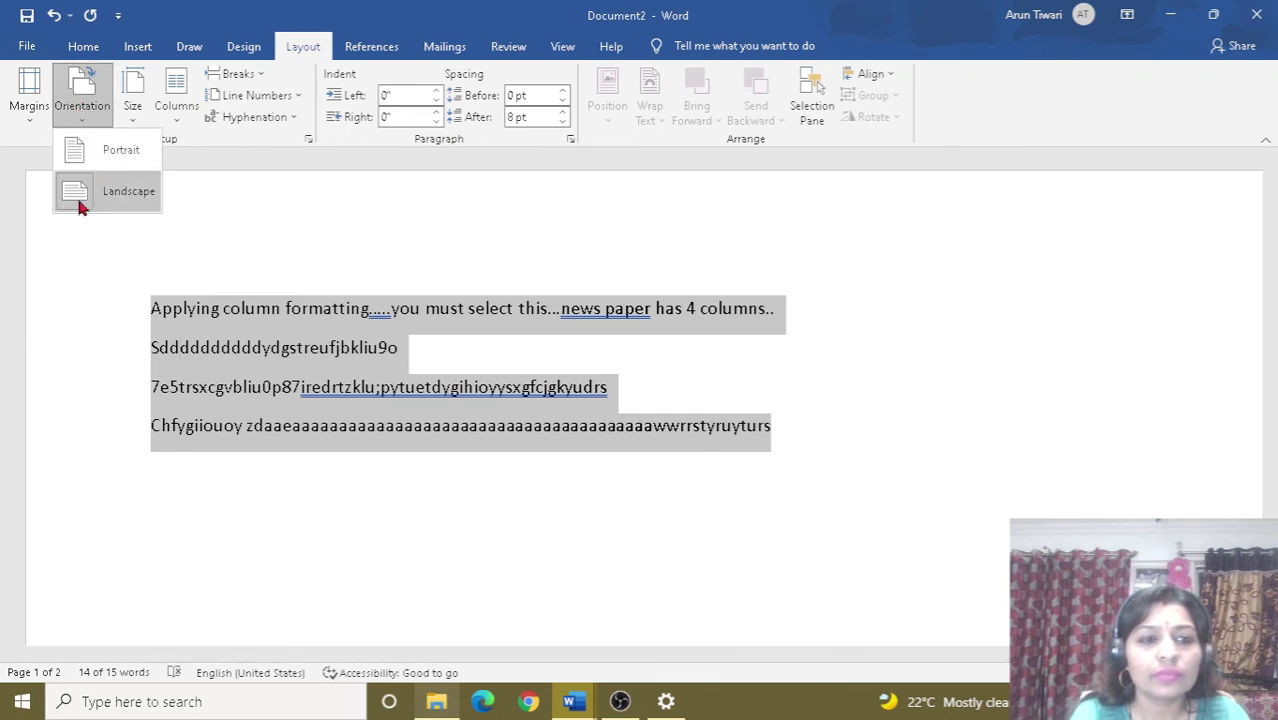
{"action": "left_click", "coordinate": [77, 200]}
{"action": "left_click", "coordinate": [86, 118]}
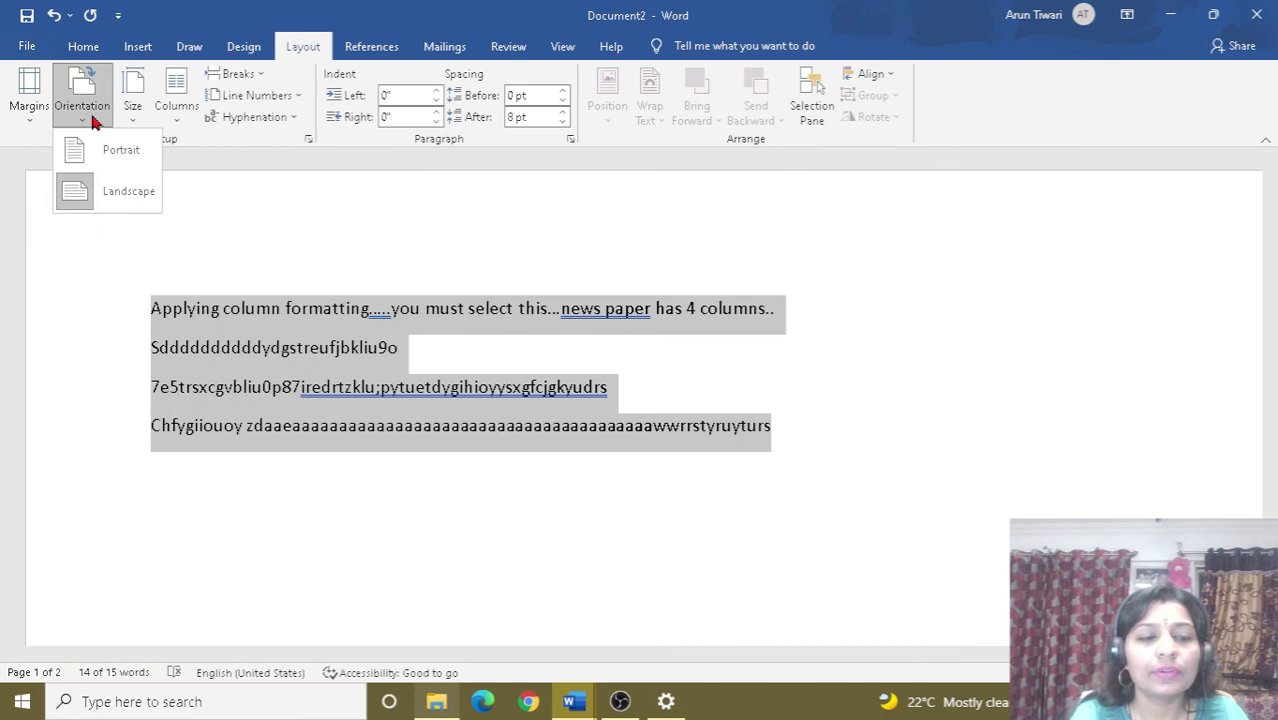
{"action": "left_click", "coordinate": [70, 158]}
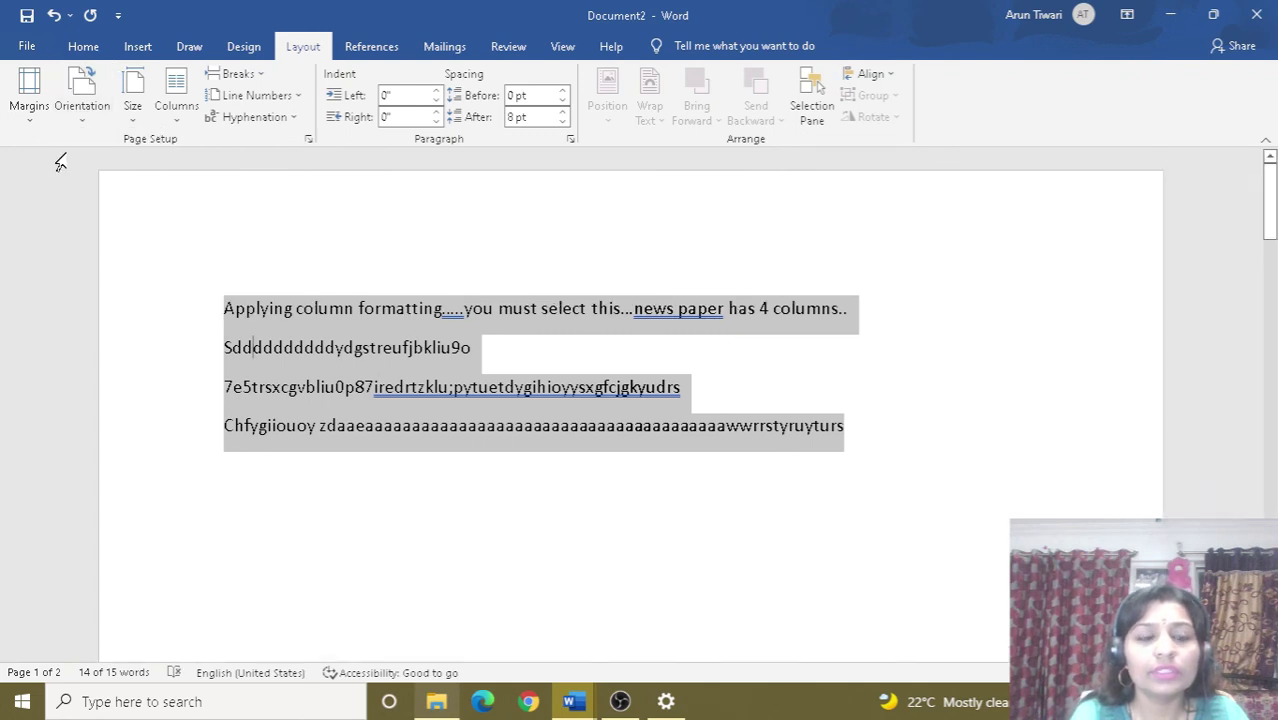
- Change the page to landscape orientation and place the cursor in the last line of text, clearing the selection
{"action": "left_click", "coordinate": [72, 108]}
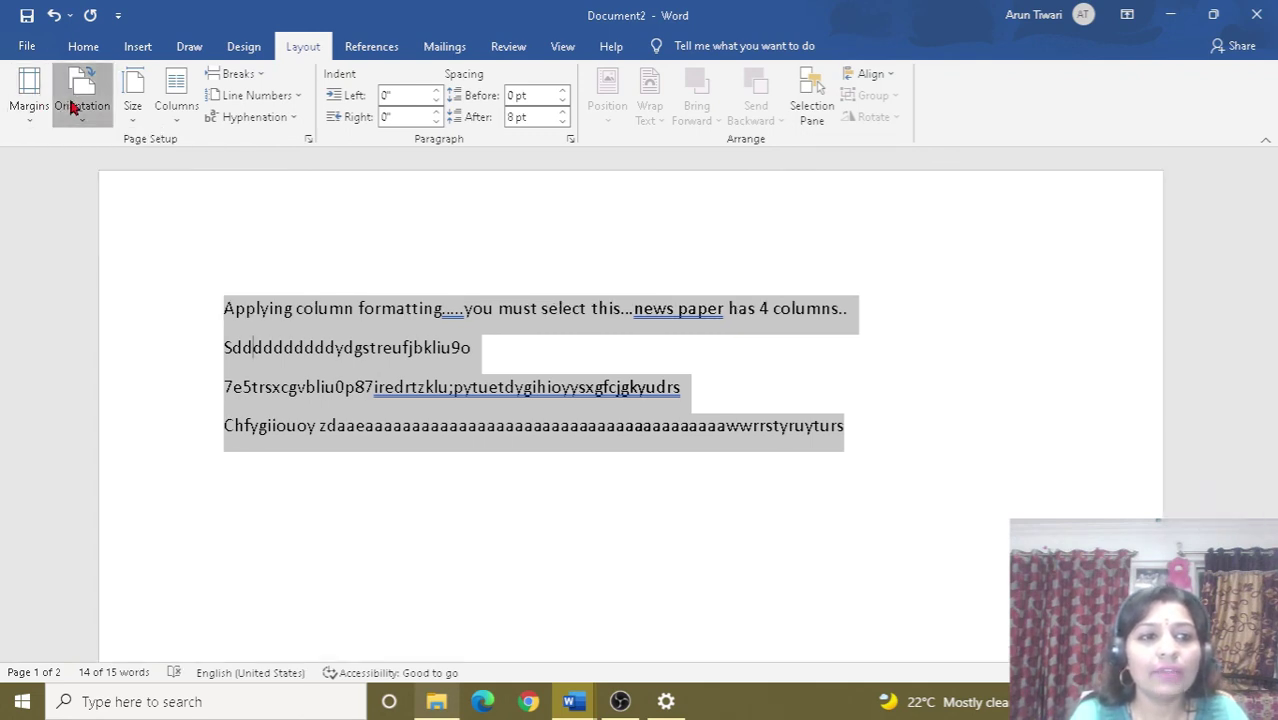
{"action": "left_click", "coordinate": [70, 200]}
{"action": "key", "text": "ctrl+z"}
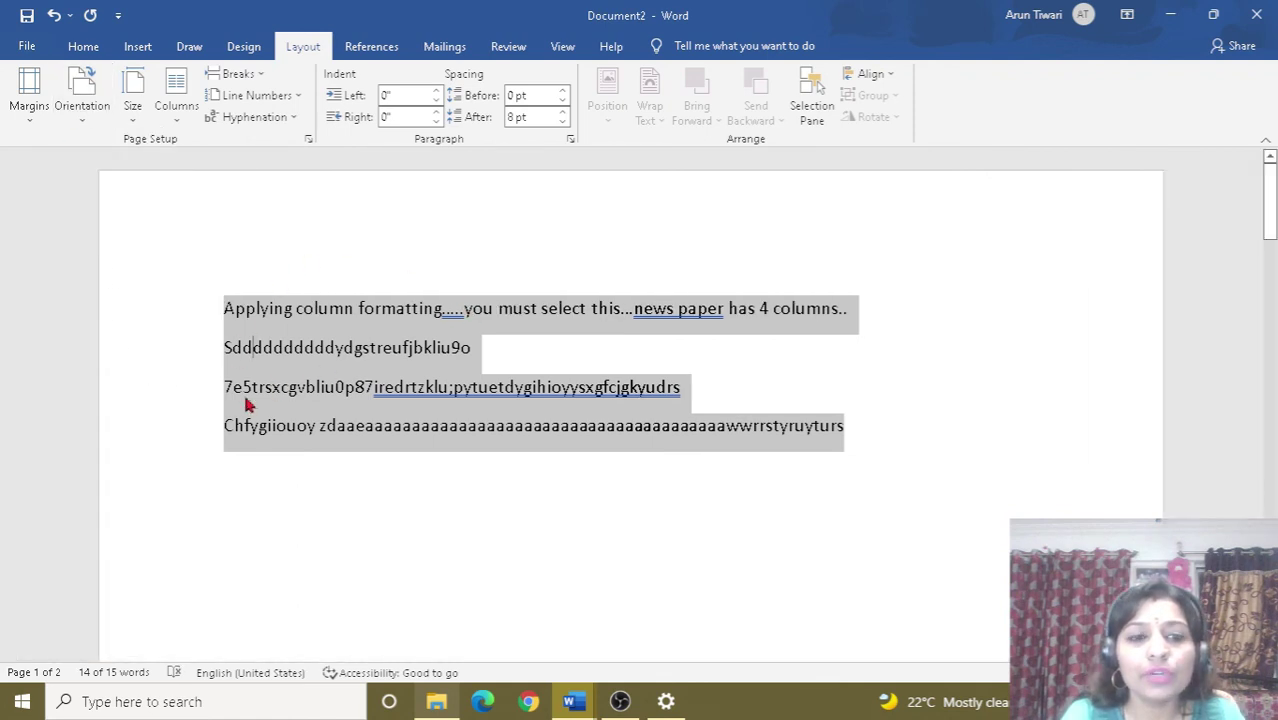
{"action": "left_click", "coordinate": [789, 427]}
{"action": "key", "text": "ctrl+y"}
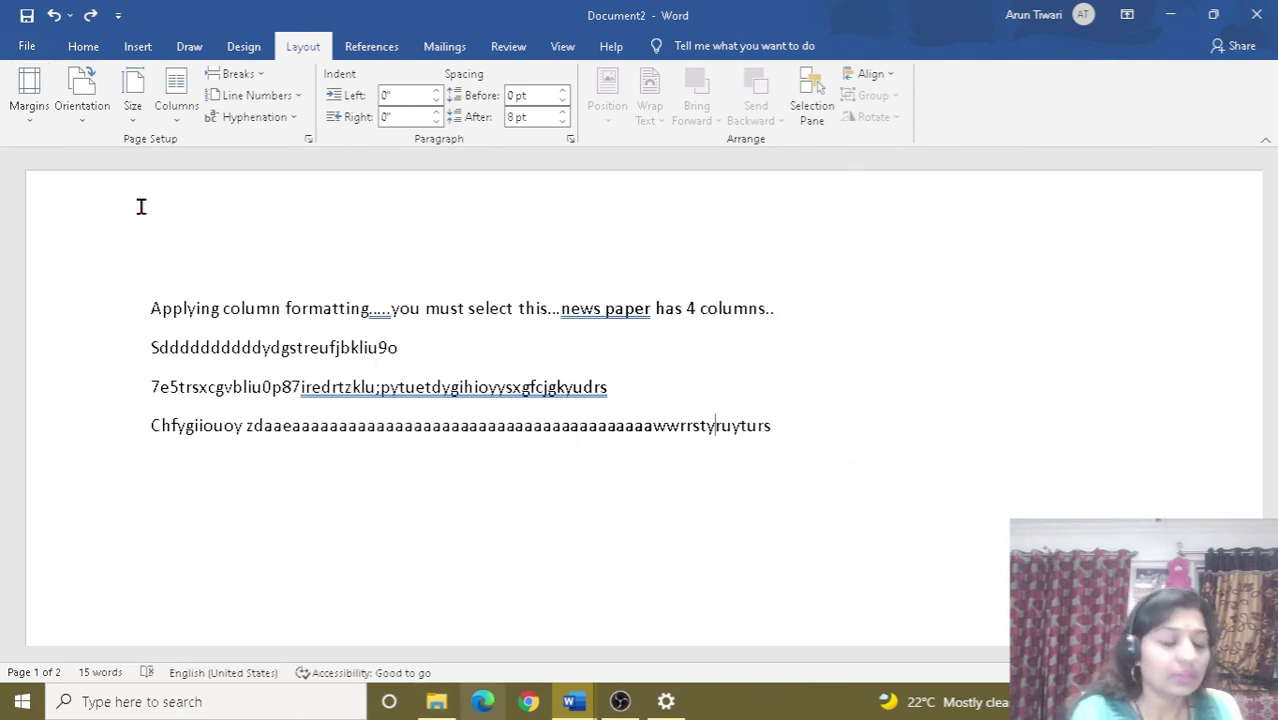